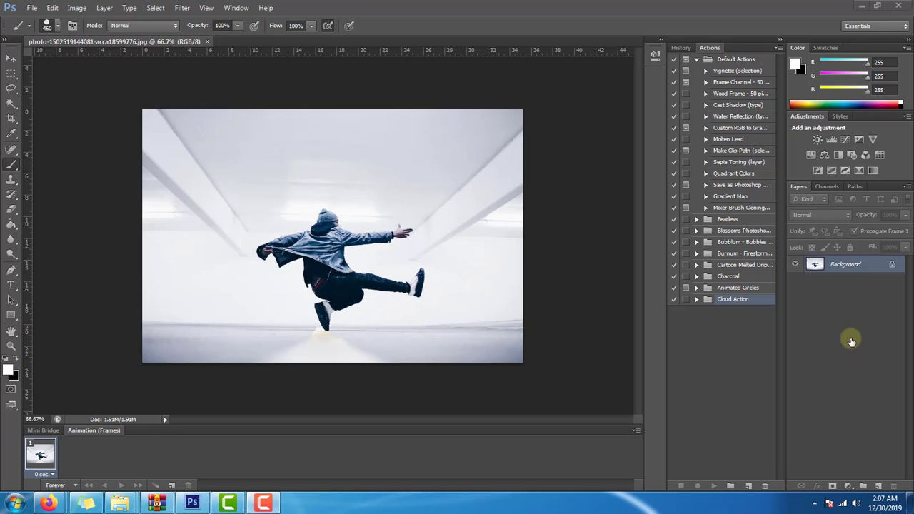
Add a new empty layer named 'brush' above the photo.
left_click(879, 486)
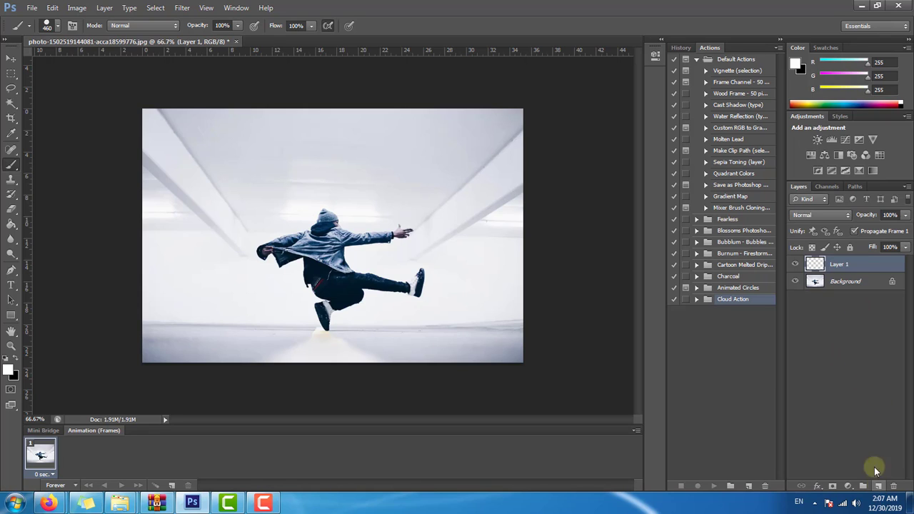
double_click(840, 265)
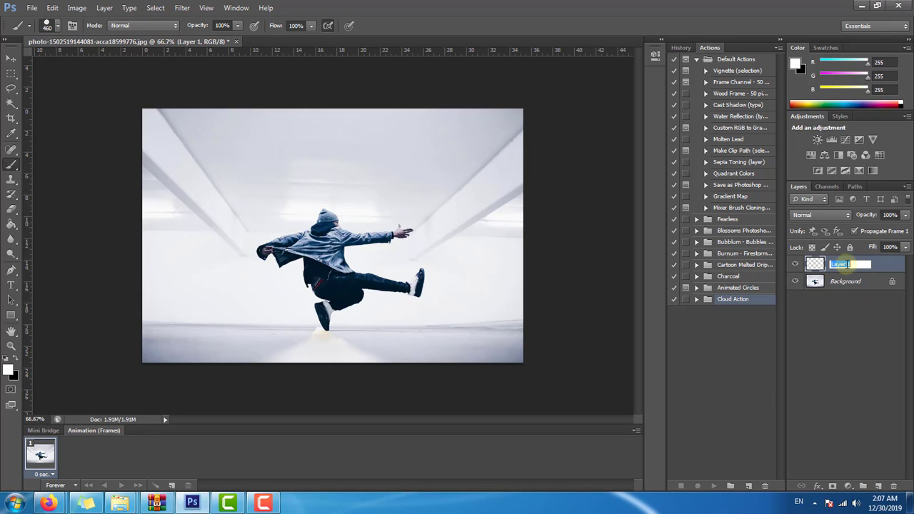
type("brush")
left_click(854, 321)
left_click(843, 264)
Quick-select the dancer's jacket, hood, arm and shoe on Background, then reactivate the brush layer.
left_click(847, 281)
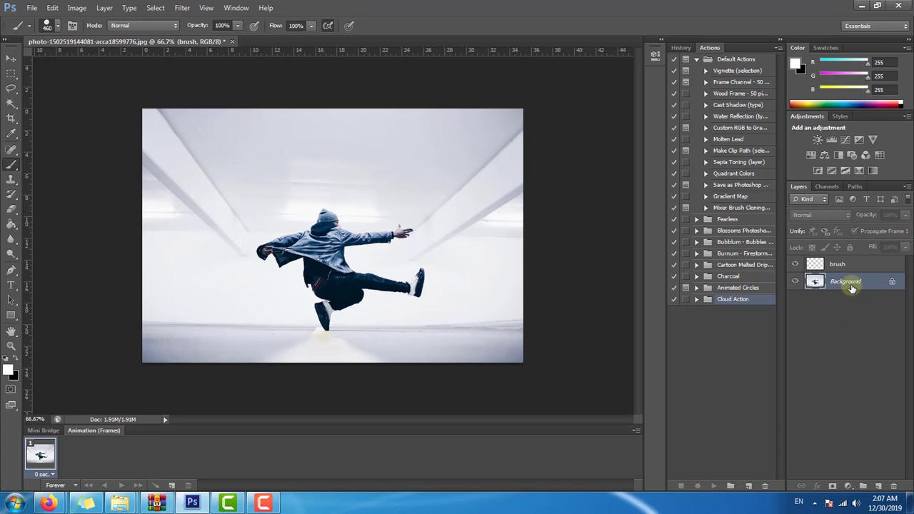
left_click(10, 102)
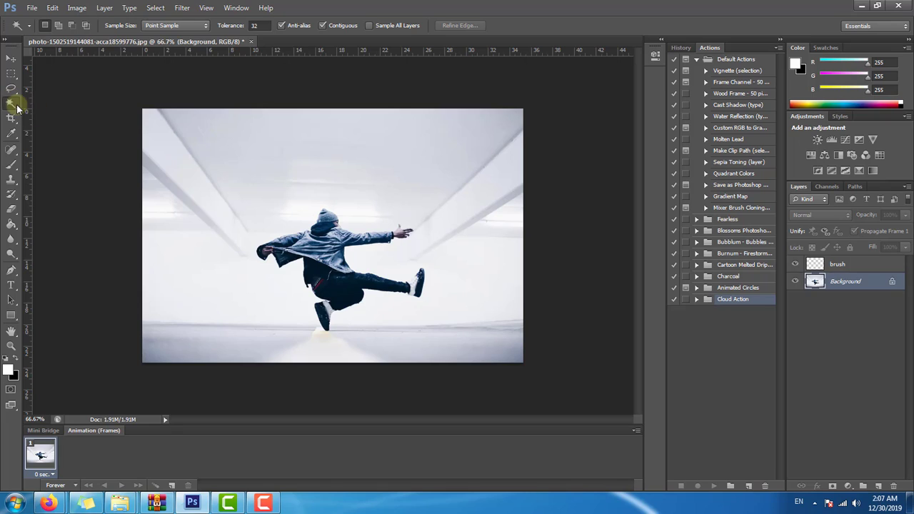
right_click(10, 102)
left_click(57, 103)
mouse_move(321, 247)
left_mouse_down()
mouse_move(321, 226)
mouse_move(325, 244)
mouse_move(278, 248)
mouse_move(297, 238)
mouse_move(317, 277)
mouse_move(335, 272)
mouse_move(338, 236)
left_mouse_up()
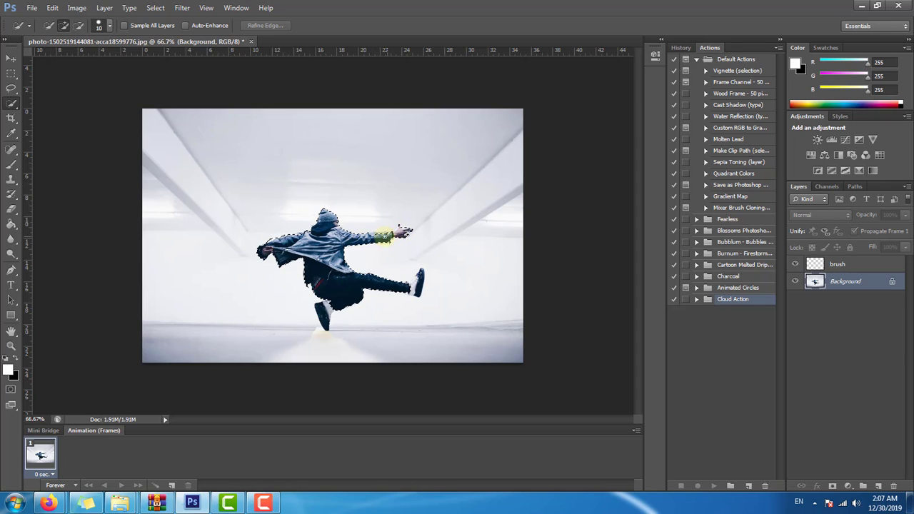
mouse_move(373, 235)
left_mouse_down()
mouse_move(330, 243)
mouse_move(326, 312)
mouse_move(412, 285)
mouse_move(338, 275)
left_mouse_up()
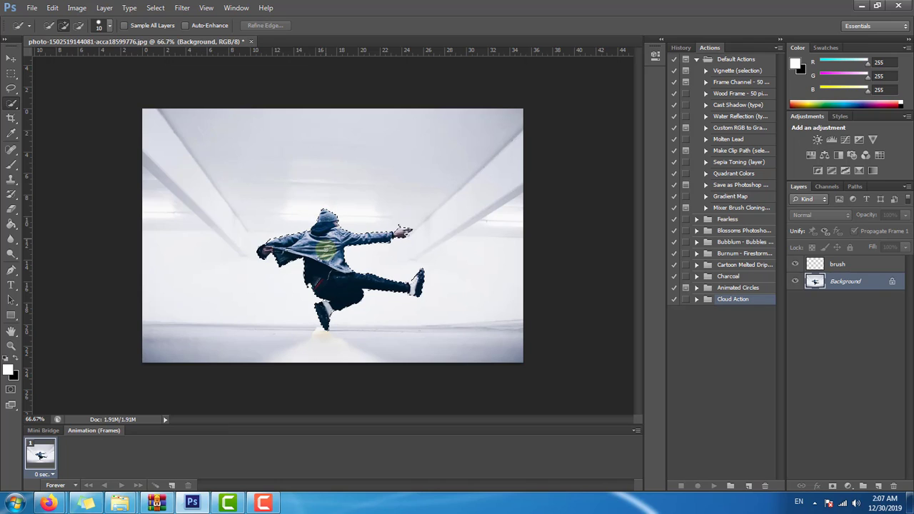
left_click(870, 263)
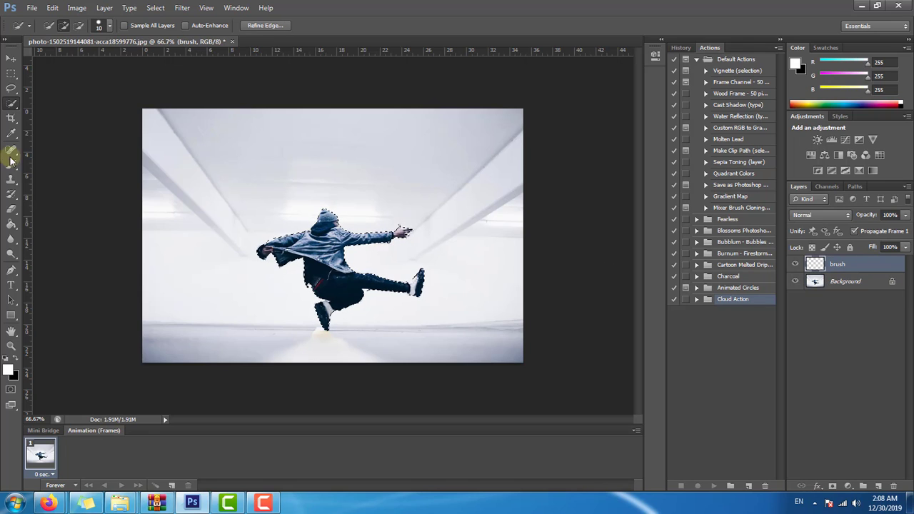
Set the foreground colour to pure red.
left_click(9, 373)
left_click(425, 171)
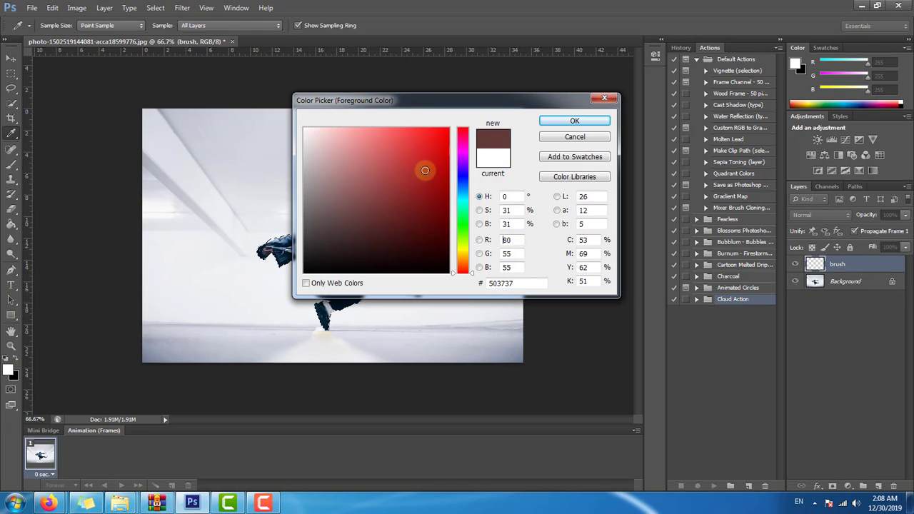
left_click(452, 127)
left_click(576, 117)
Paint the selected figure red using a 106 px hard round brush.
left_click(9, 166)
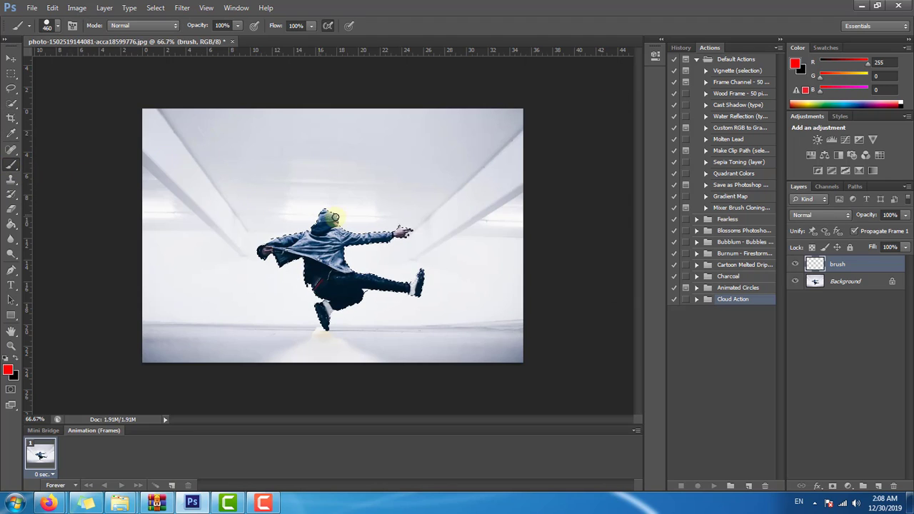
right_click(339, 218)
left_click_drag(465, 346, 465, 298)
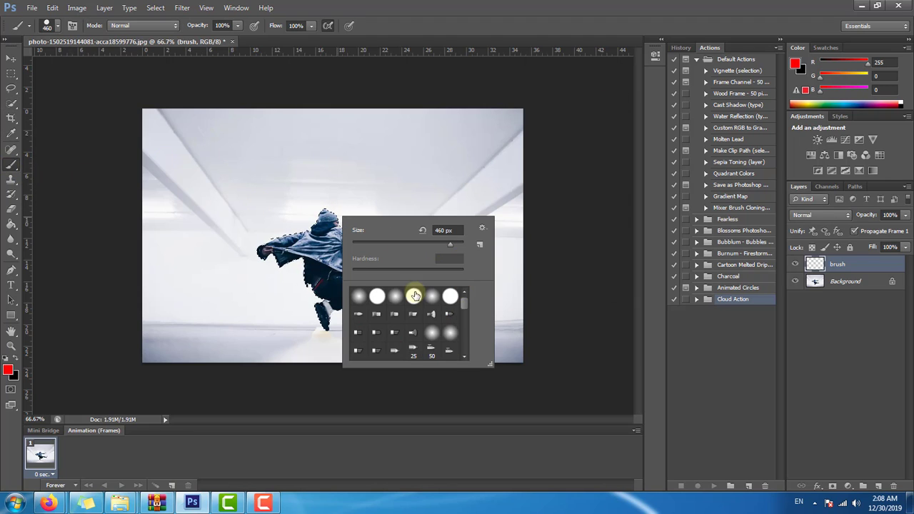
left_click(379, 295)
left_click_drag(416, 247, 410, 246)
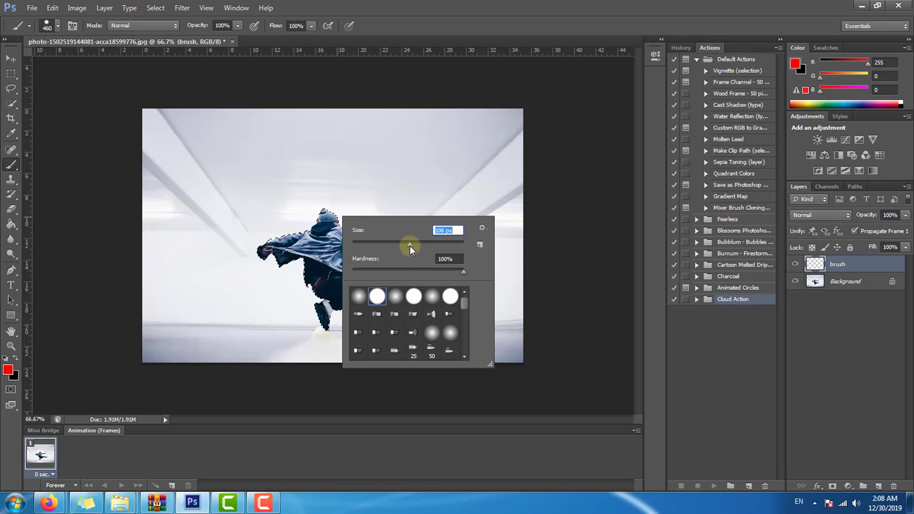
key("Return")
mouse_move(357, 190)
left_mouse_down()
mouse_move(265, 265)
mouse_move(391, 234)
mouse_move(275, 274)
mouse_move(337, 355)
mouse_move(425, 248)
left_mouse_up()
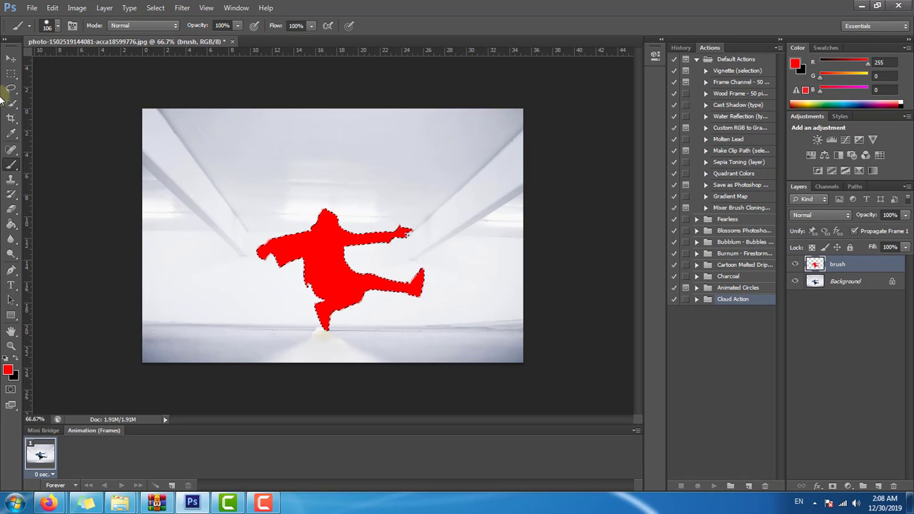
Clear the selection around the red-painted figure.
left_click(12, 58)
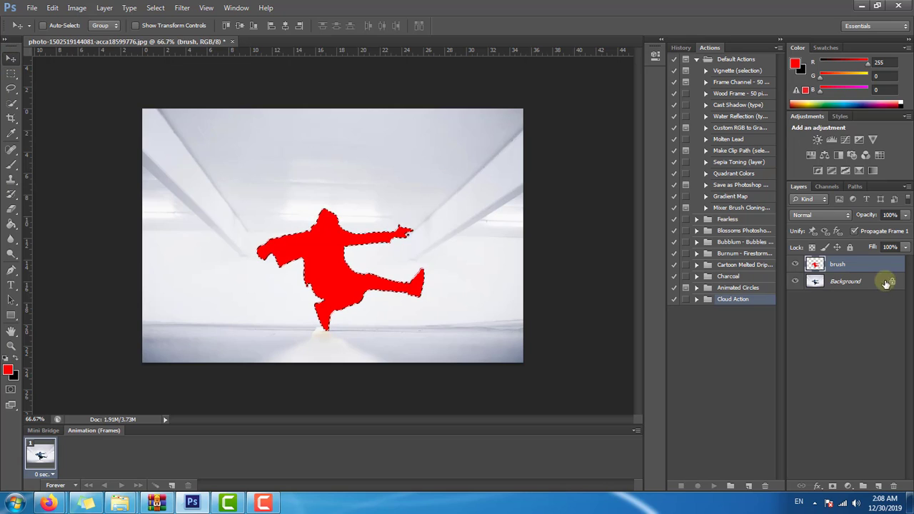
left_click(12, 104)
right_click(14, 106)
left_click(42, 113)
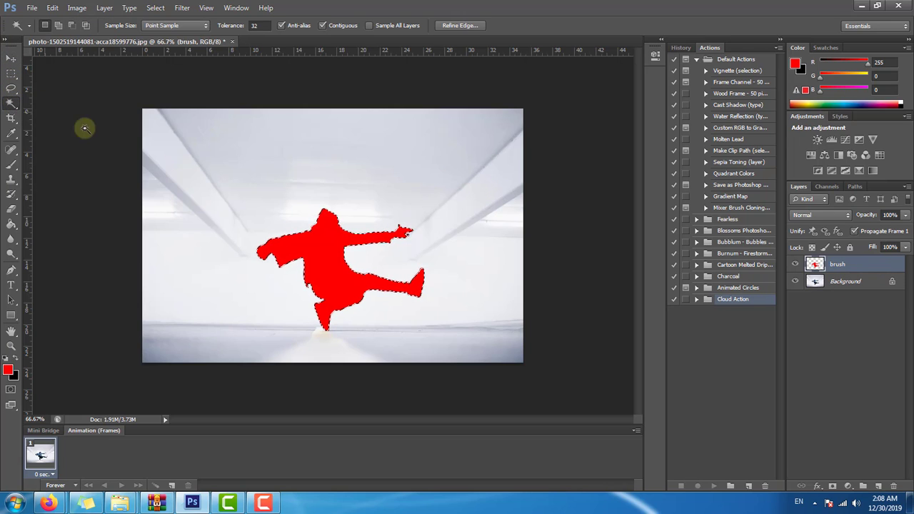
key("ctrl+d")
left_click(11, 58)
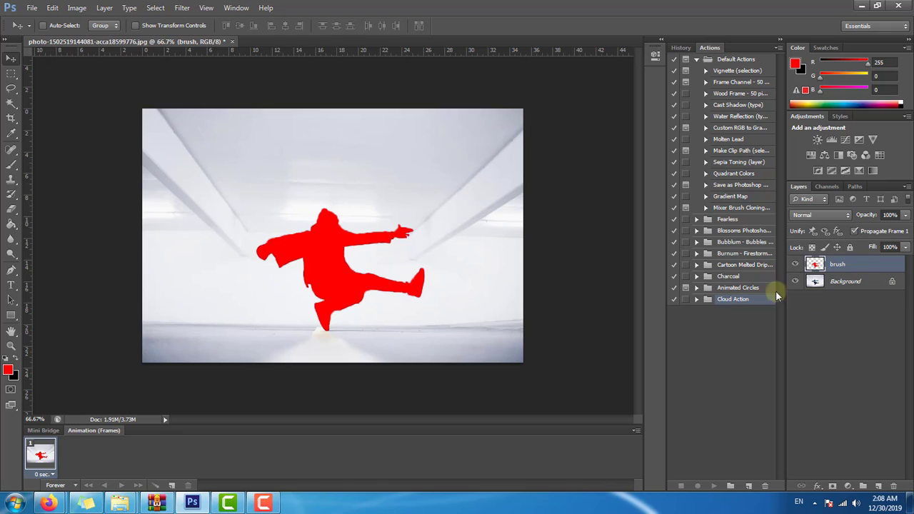
Play the Cloud Action from the Cloud Action set on the photo.
left_click(697, 299)
left_click(724, 311)
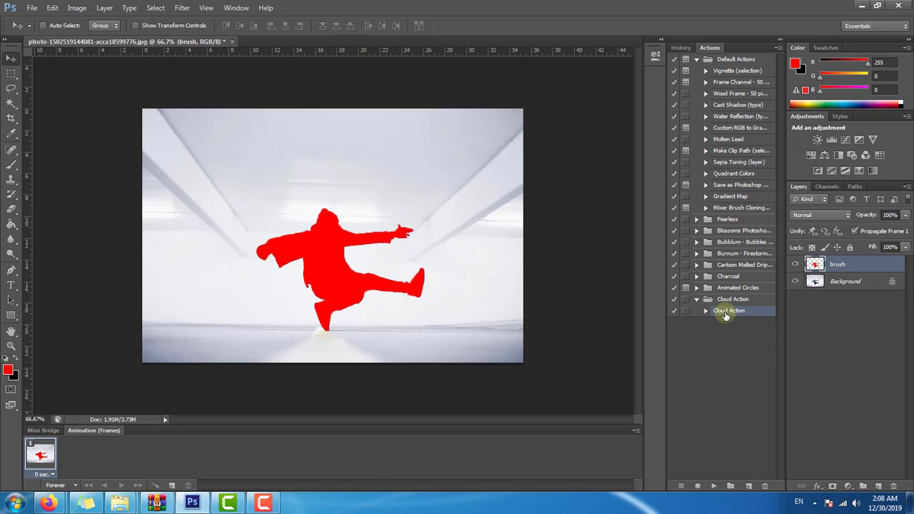
left_click(714, 487)
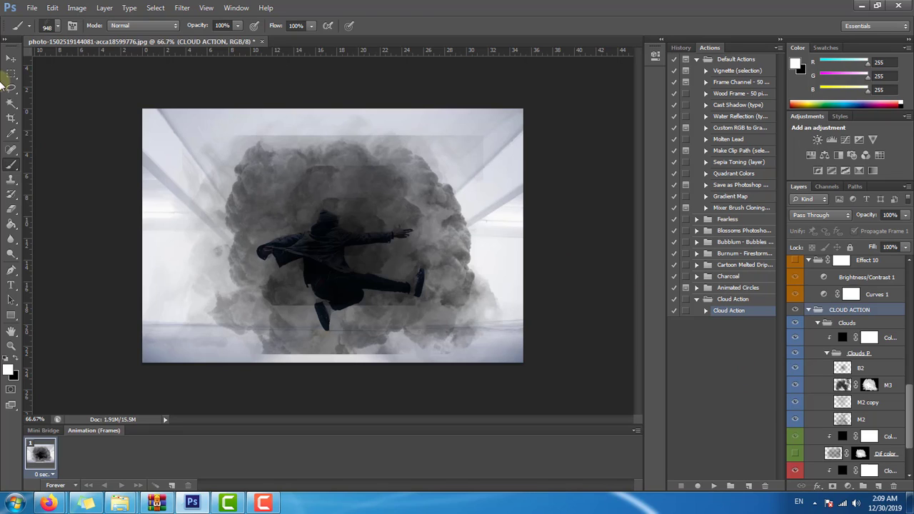
Toggle the Clouds group and its colour layer visibility to compare the clouds.
left_click(11, 58)
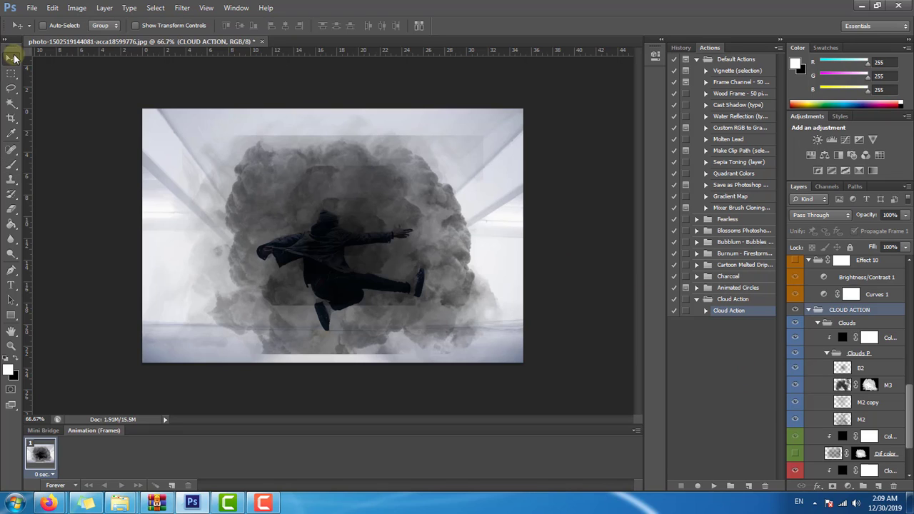
left_click(795, 323)
left_click(795, 323)
left_click(795, 339)
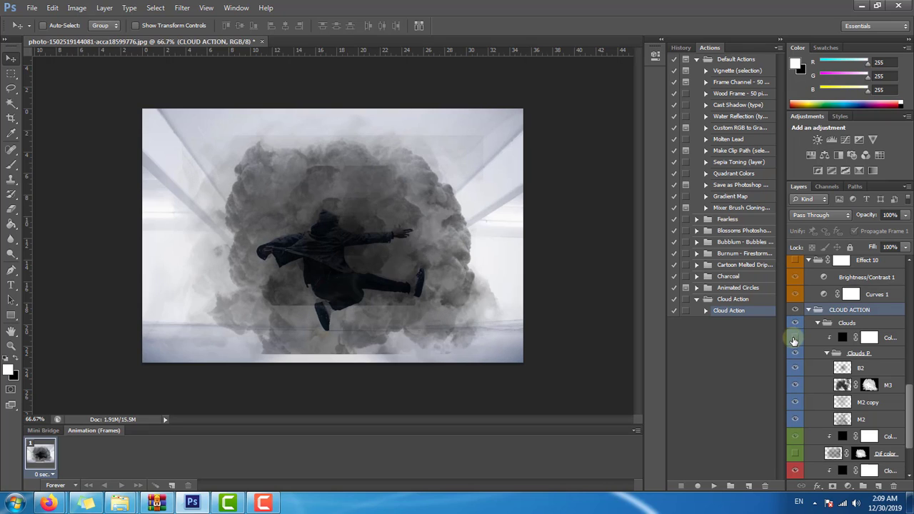
left_click(795, 340)
left_click(794, 370)
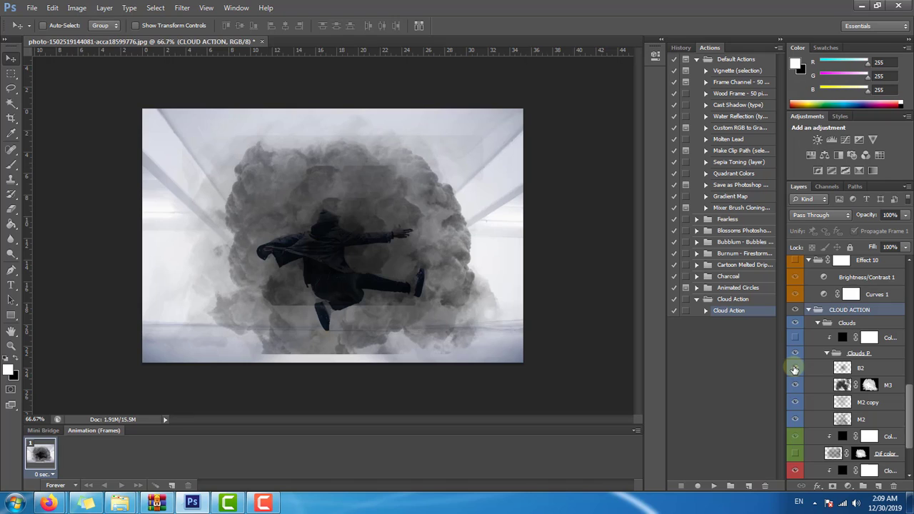
Hide the B2, M3, M2 copy and M2 cloud layers and compare the M1 smoke.
left_click(795, 369)
left_click(795, 385)
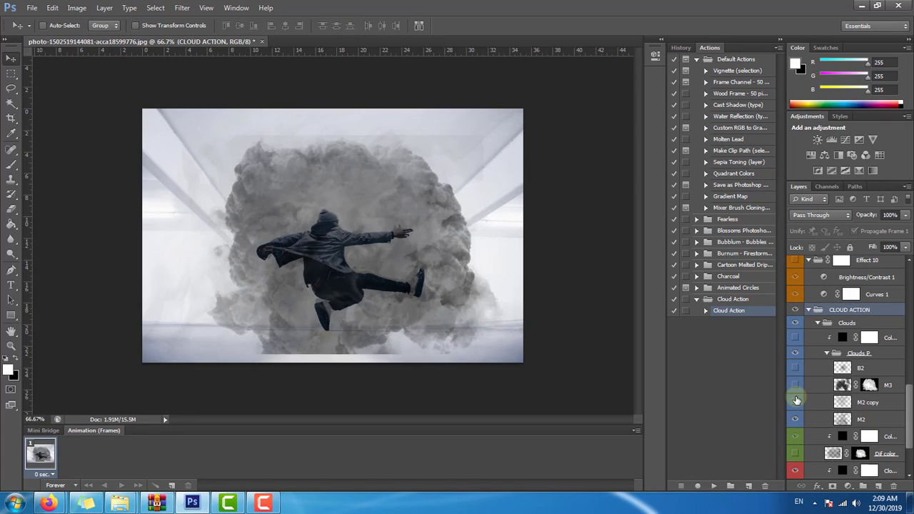
left_click(796, 402)
left_click(798, 419)
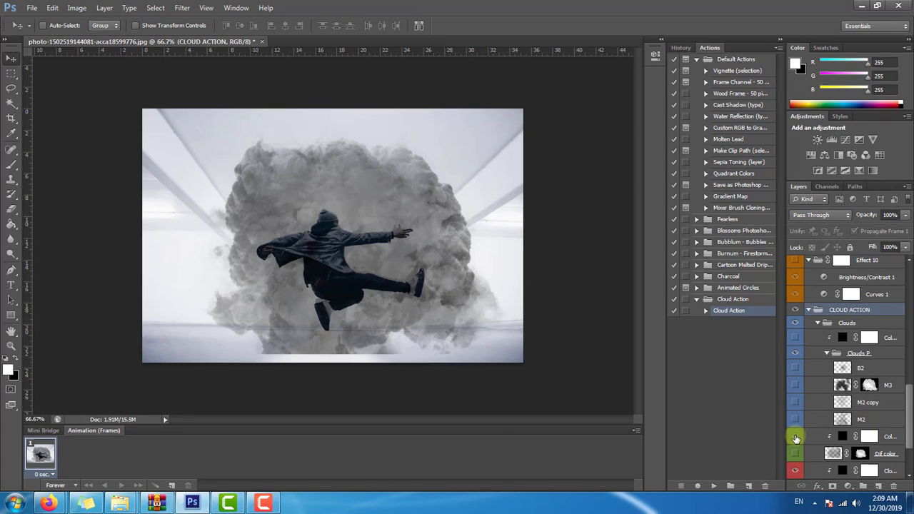
left_click_drag(909, 400, 909, 441)
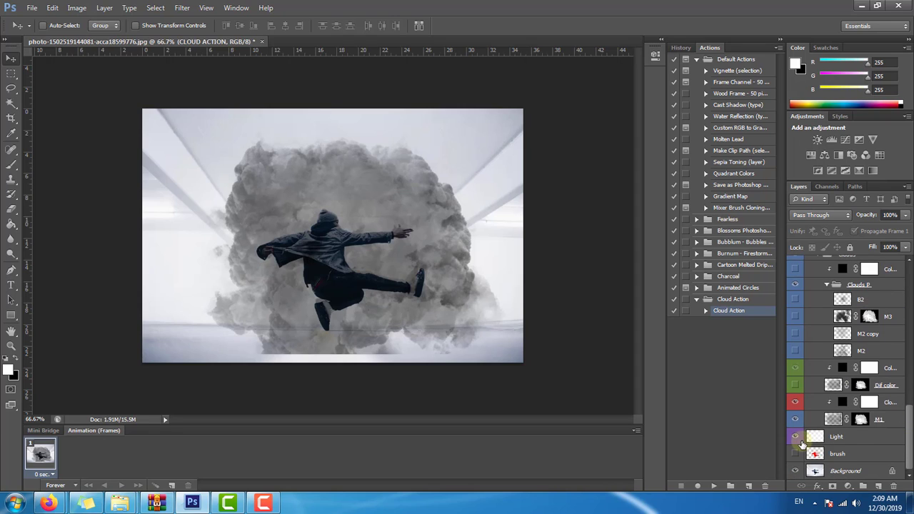
left_click(797, 420)
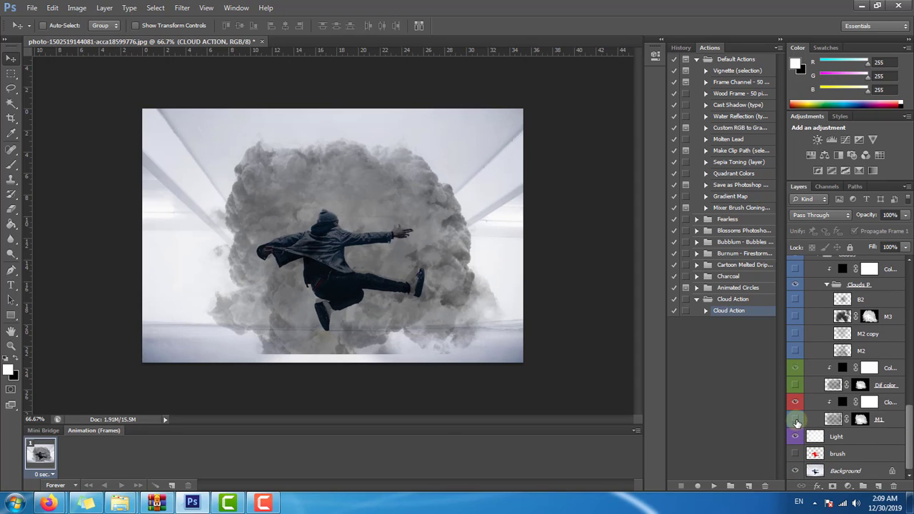
left_click(796, 421)
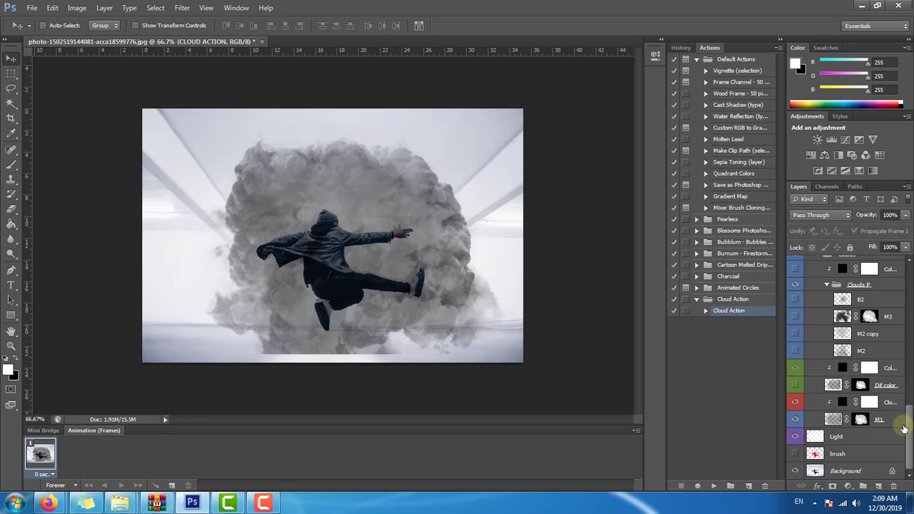
Bring the dancer photo from the desktop into Photoshop as a new document.
mouse_move(905, 427)
left_mouse_down()
mouse_move(909, 275)
mouse_move(345, 300)
left_mouse_up()
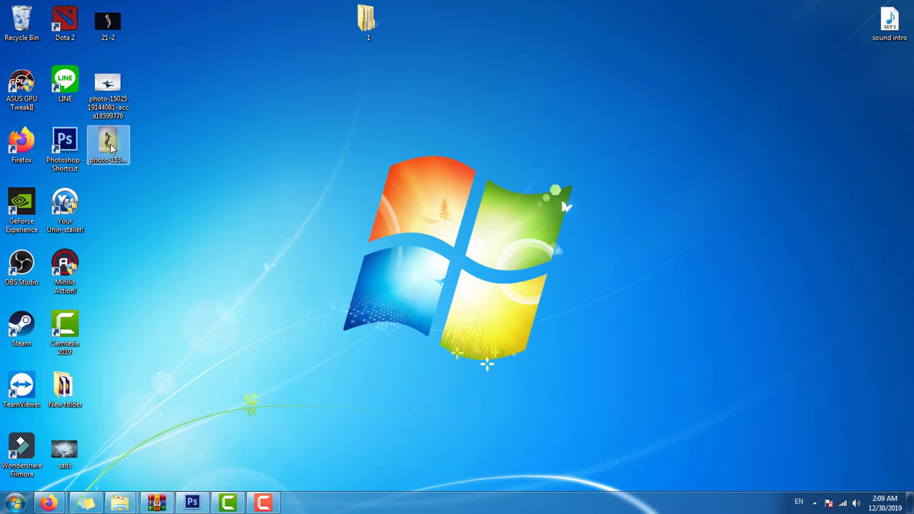
left_click_drag(118, 135, 225, 433)
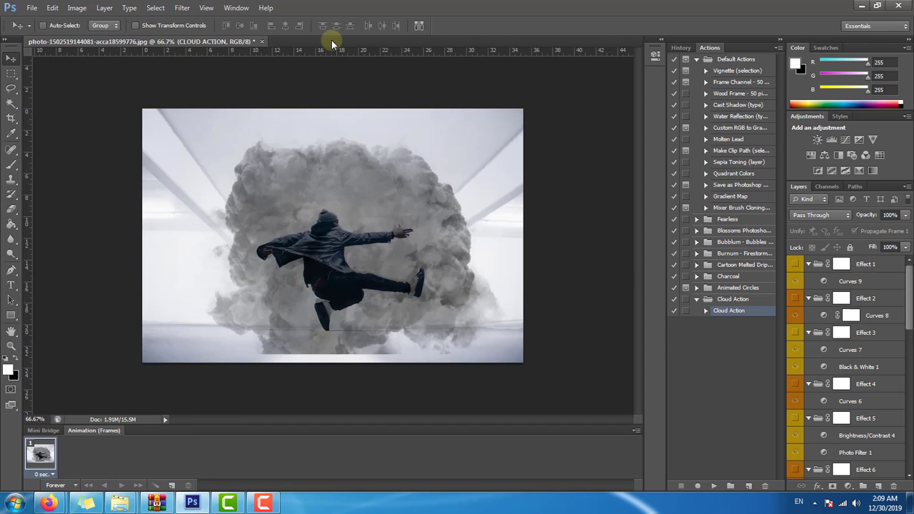
left_click_drag(225, 433, 332, 40)
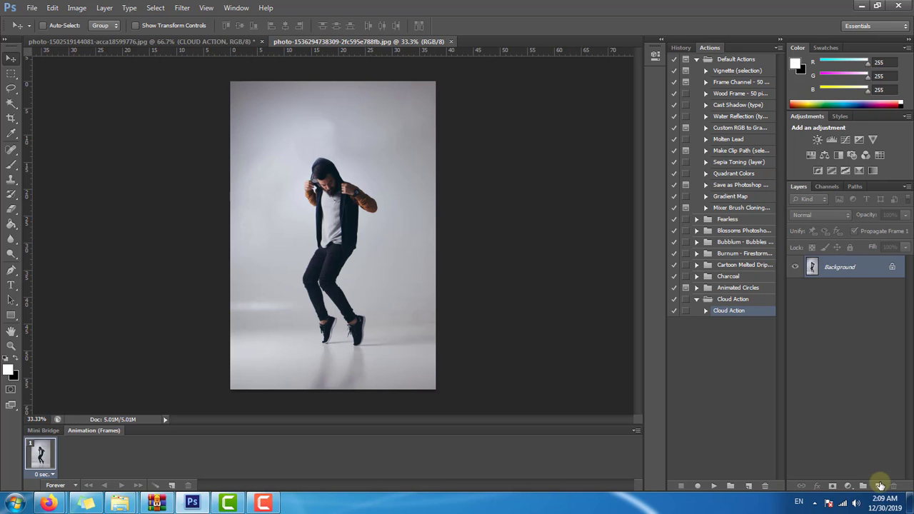
Add a new empty layer named 'brush' above the dancer photo.
left_click(879, 486)
double_click(842, 274)
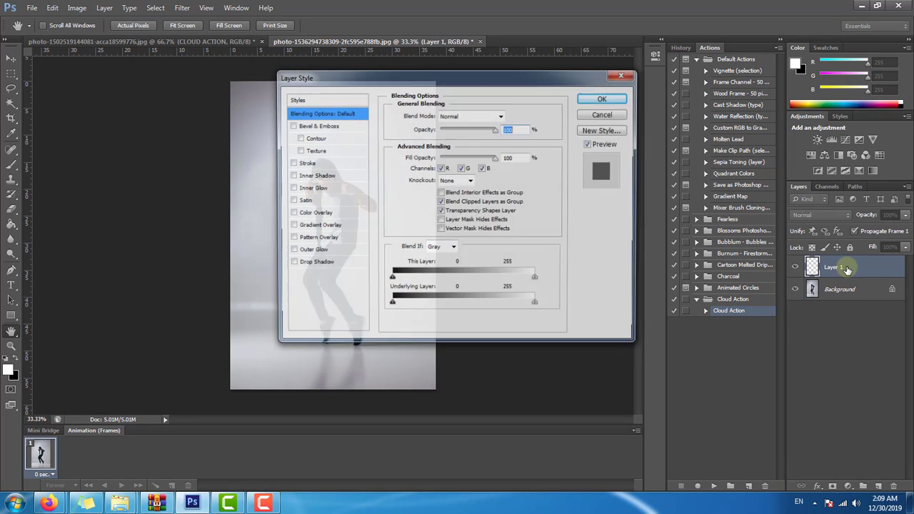
left_click(586, 117)
type("brush")
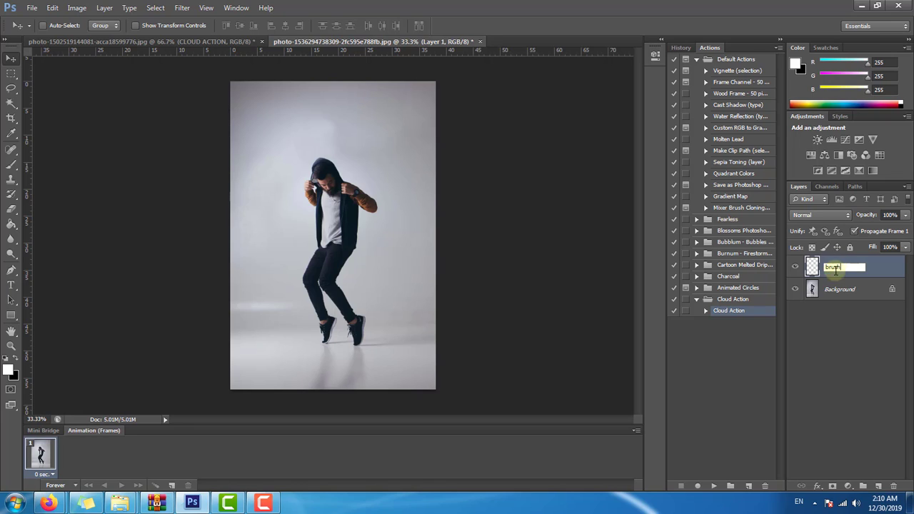
left_click(848, 367)
Quick-select the dancer's head, shirt, arm and shoe, then try Layer via Copy.
left_click(845, 290)
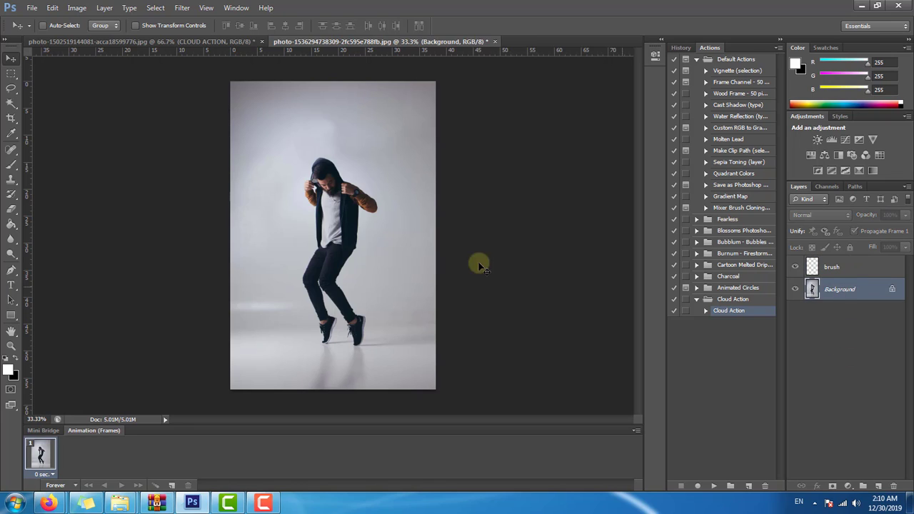
left_click(11, 103)
right_click(12, 104)
left_click(68, 97)
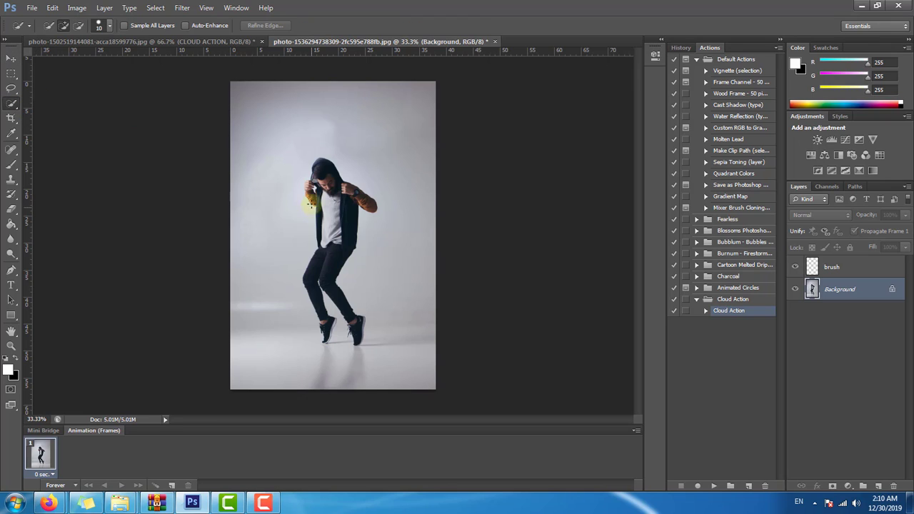
mouse_move(315, 204)
left_mouse_down()
mouse_move(330, 199)
mouse_move(314, 195)
mouse_move(366, 204)
mouse_move(328, 266)
mouse_move(350, 305)
left_mouse_up()
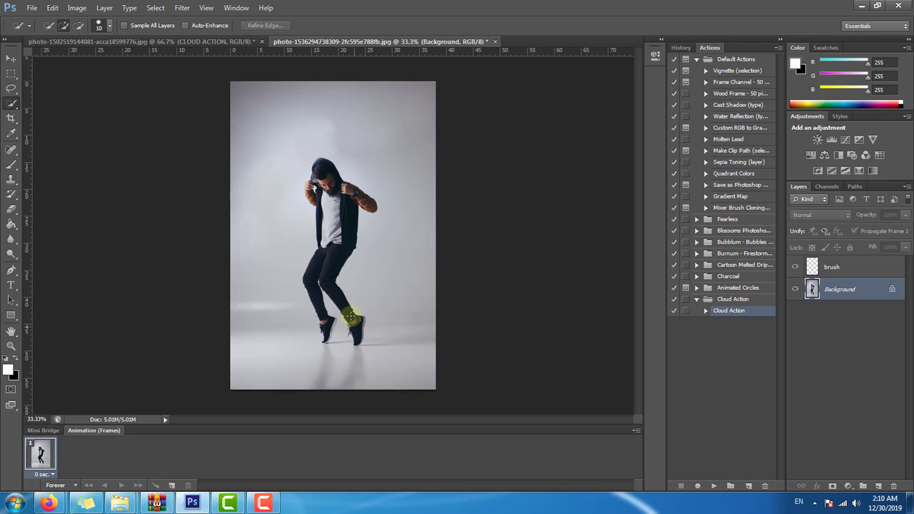
mouse_move(331, 223)
left_mouse_down()
mouse_move(320, 192)
mouse_move(330, 231)
left_mouse_up()
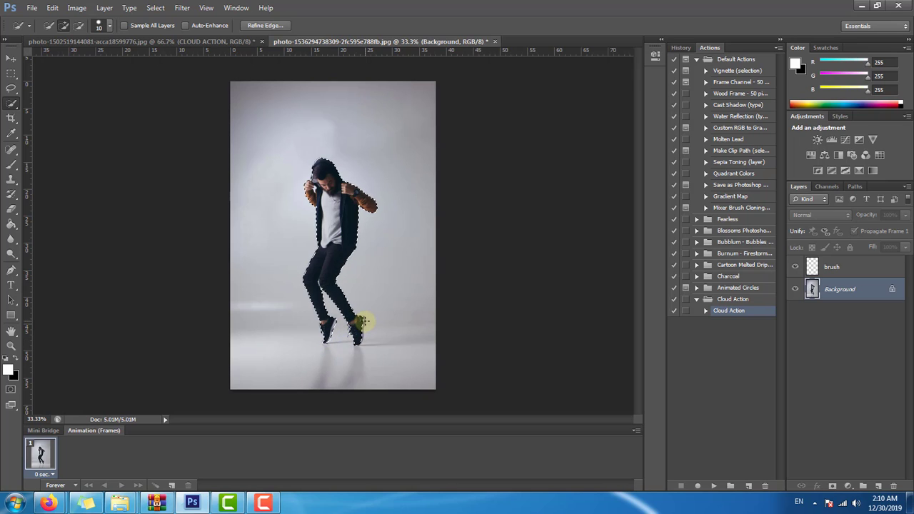
left_click_drag(363, 322, 357, 329)
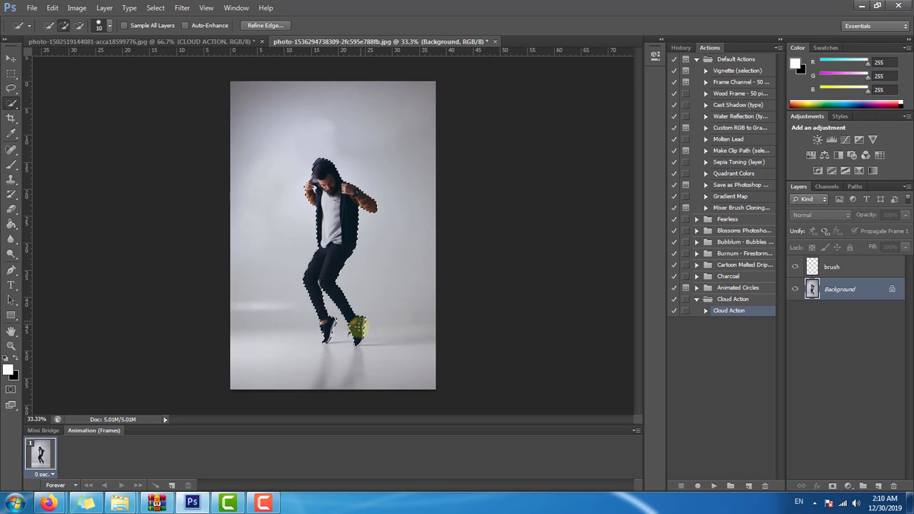
left_click(861, 266)
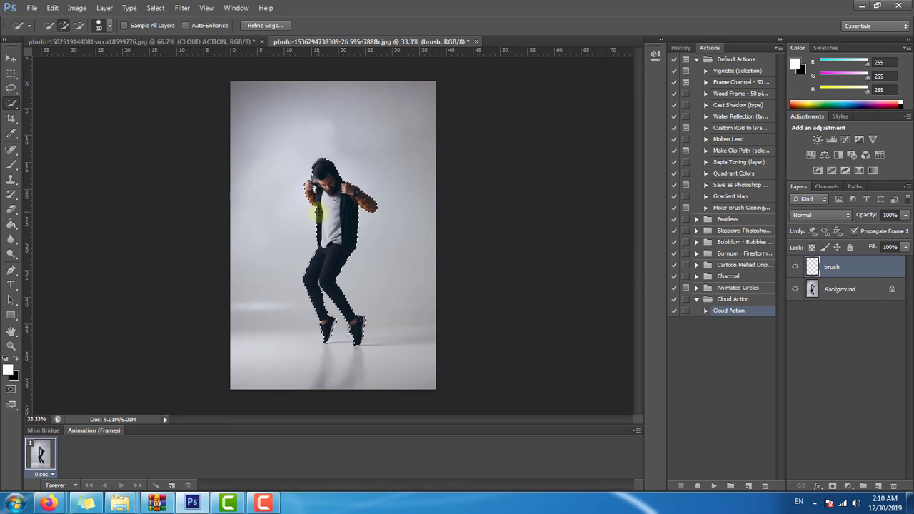
right_click(325, 211)
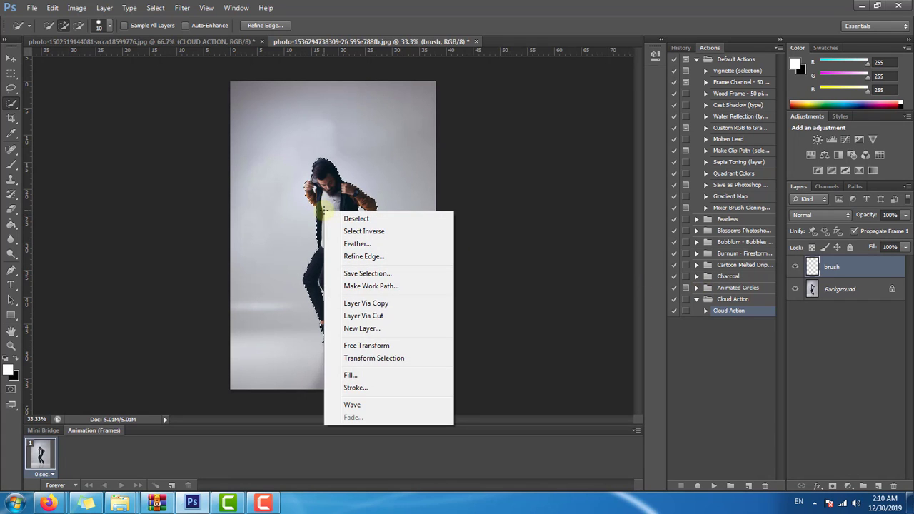
left_click(365, 303)
Copy the selected dancer to a new layer, check the cut-out, then delete that layer.
key("Return")
left_click(839, 289)
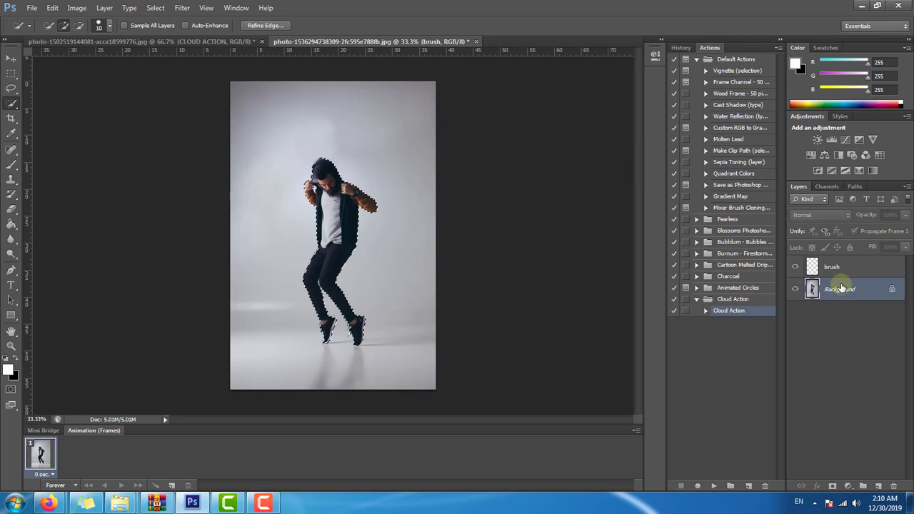
right_click(331, 212)
left_click(386, 303)
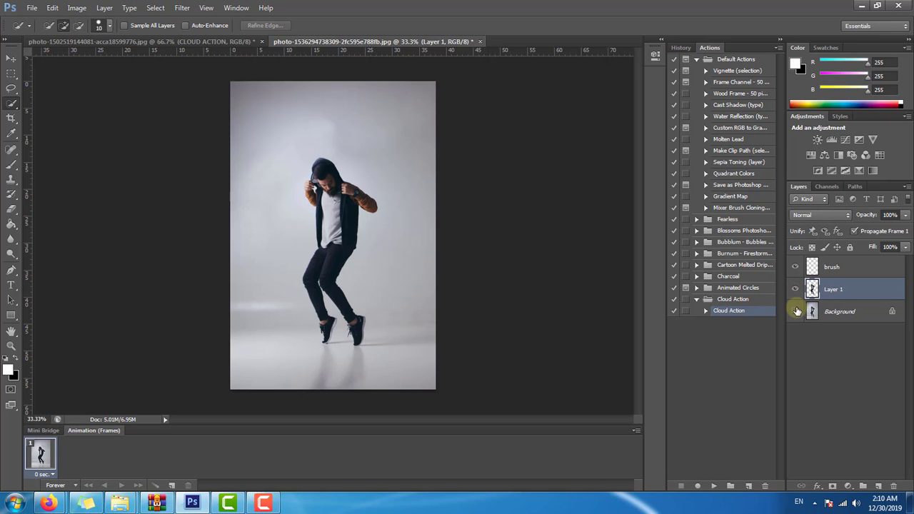
left_click(797, 312)
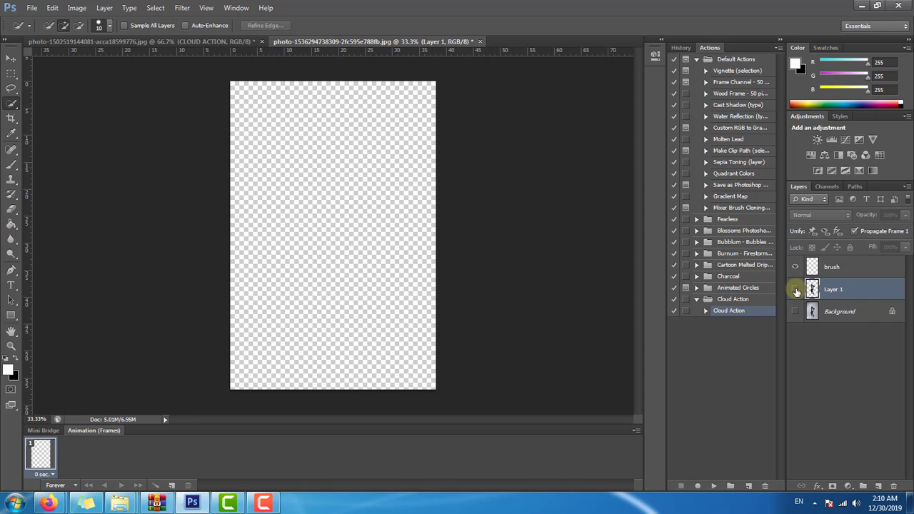
left_click(796, 289)
left_click(893, 486)
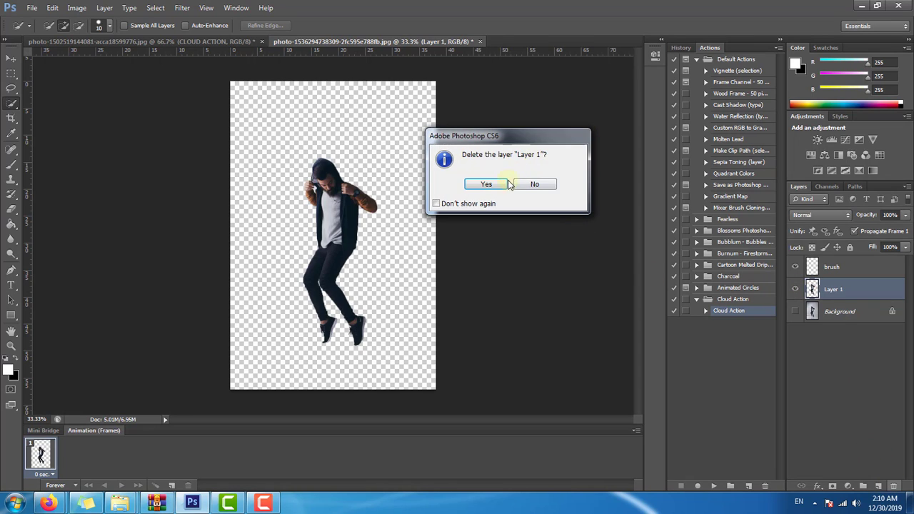
left_click(486, 184)
left_click(796, 289)
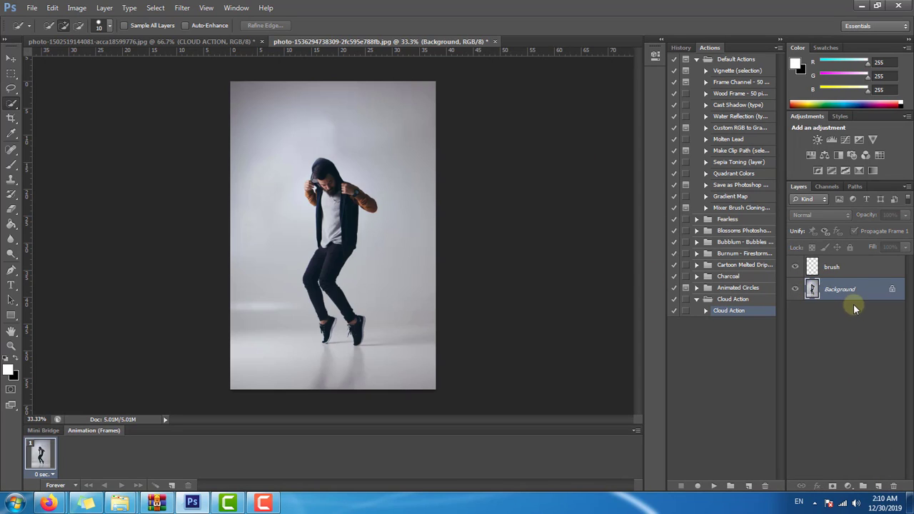
Add a trial empty layer, toggle Background visibility, and delete it again.
left_click(878, 486)
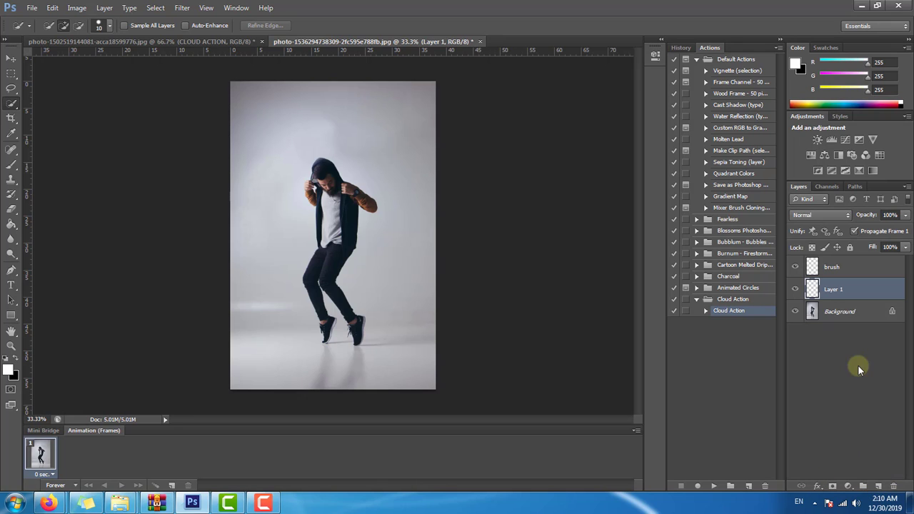
left_click(796, 309)
left_click(796, 308)
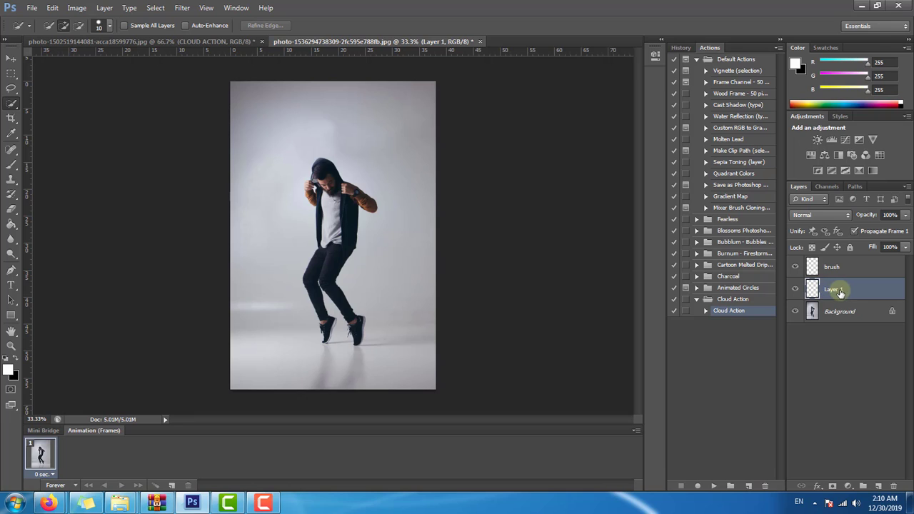
left_click(894, 485)
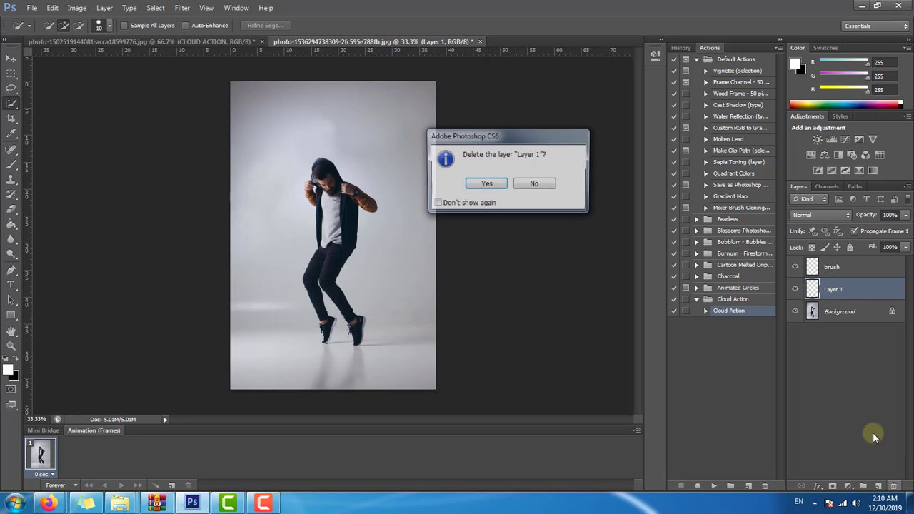
left_click(507, 185)
Revert History to the last Quick Selection, discarding later steps, and reactivate the brush layer.
left_click(832, 267)
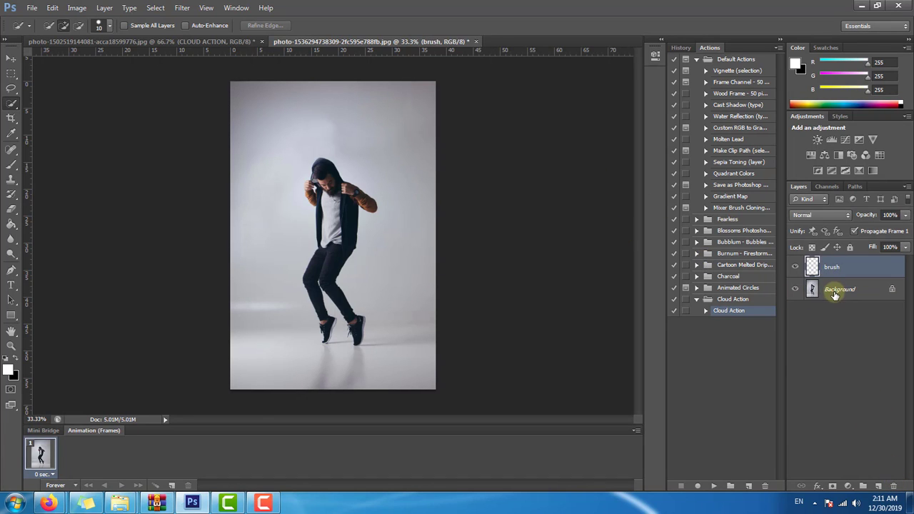
left_click(835, 290)
left_click(681, 47)
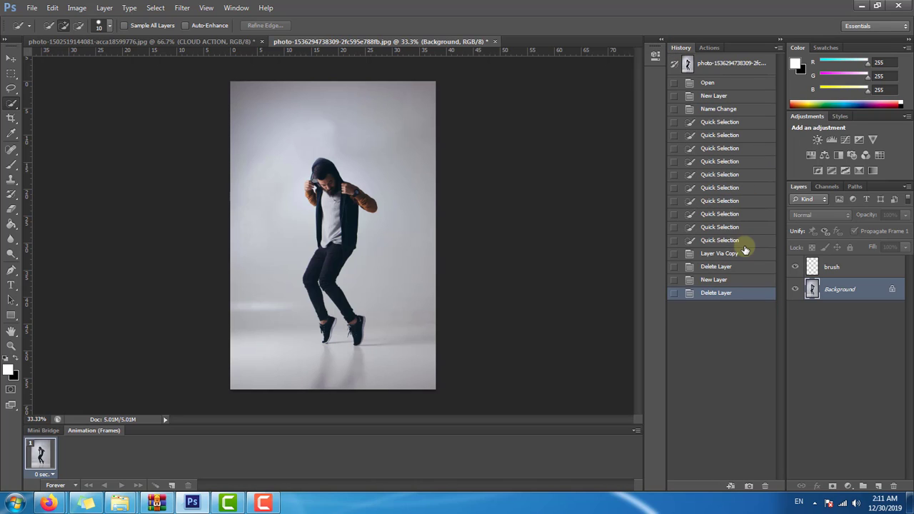
left_click(743, 243)
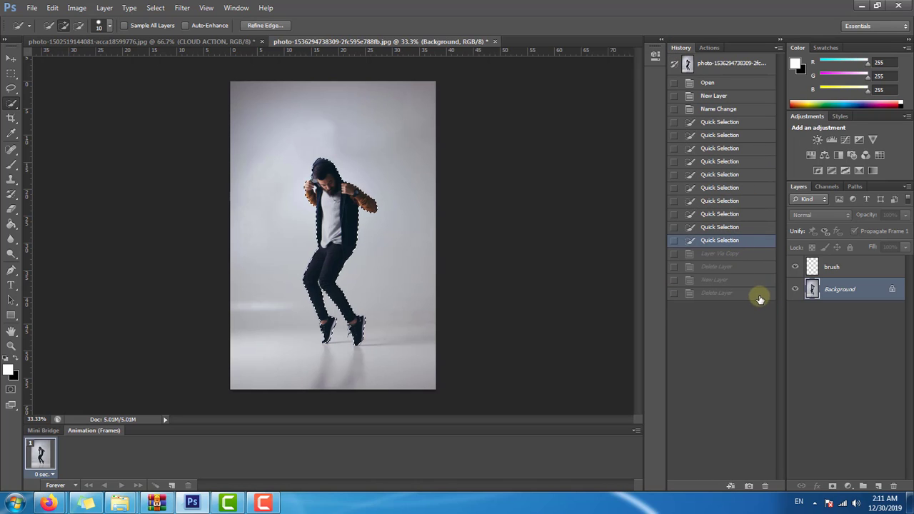
left_click(765, 486)
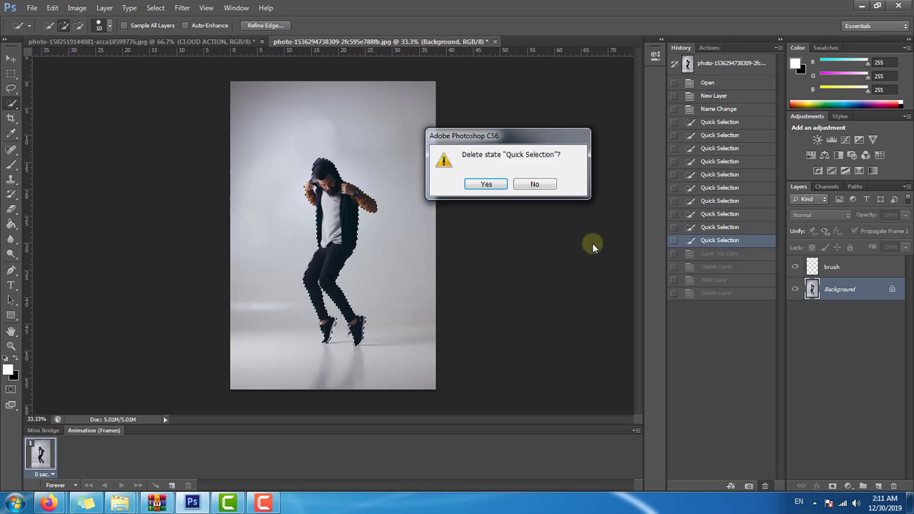
left_click(502, 184)
left_click(857, 267)
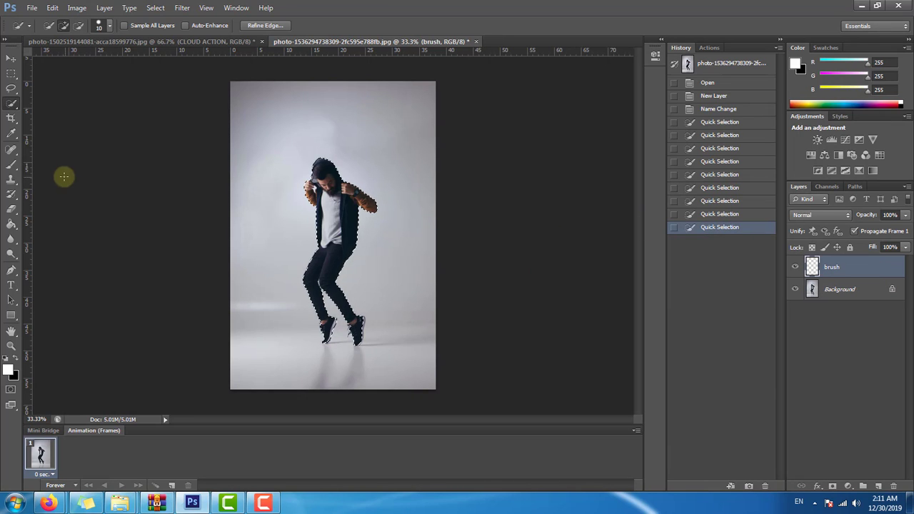
left_click(7, 372)
Set the foreground to pure red and paint the selected dancer with a hard round brush.
left_click_drag(304, 237, 553, 128)
left_click(576, 121)
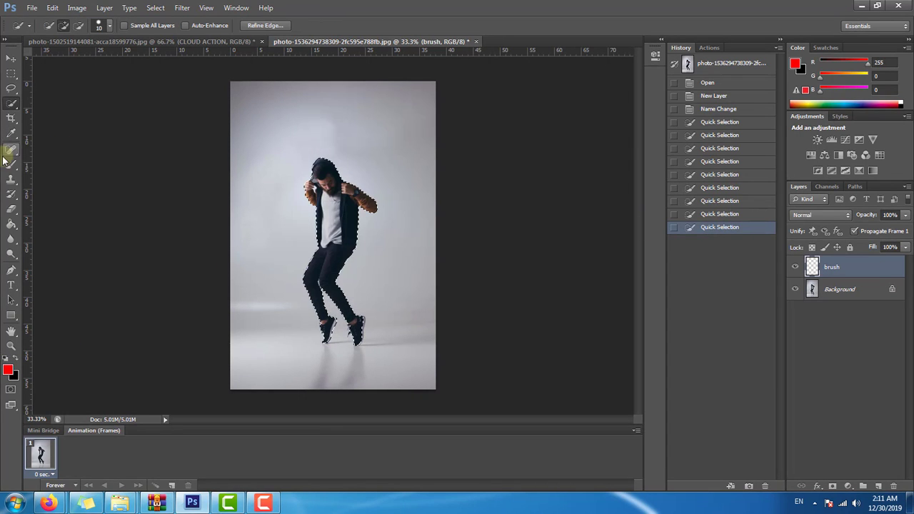
left_click(11, 163)
right_click(318, 179)
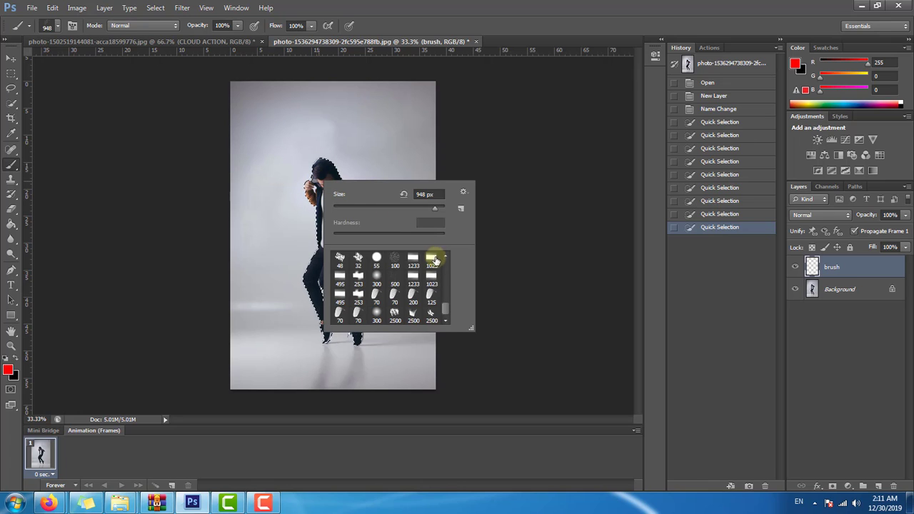
left_click_drag(447, 308, 445, 261)
left_click(359, 260)
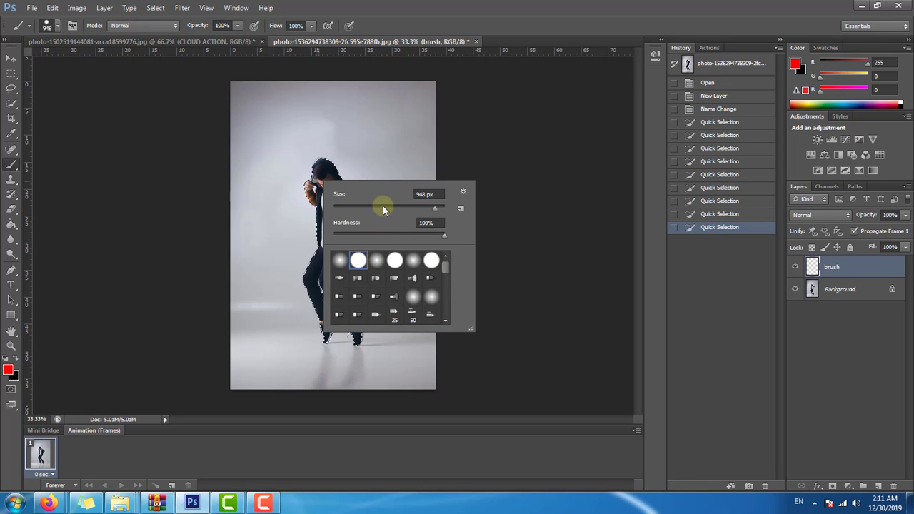
mouse_move(325, 171)
left_mouse_down()
mouse_move(307, 112)
mouse_move(317, 358)
mouse_move(343, 235)
left_mouse_up()
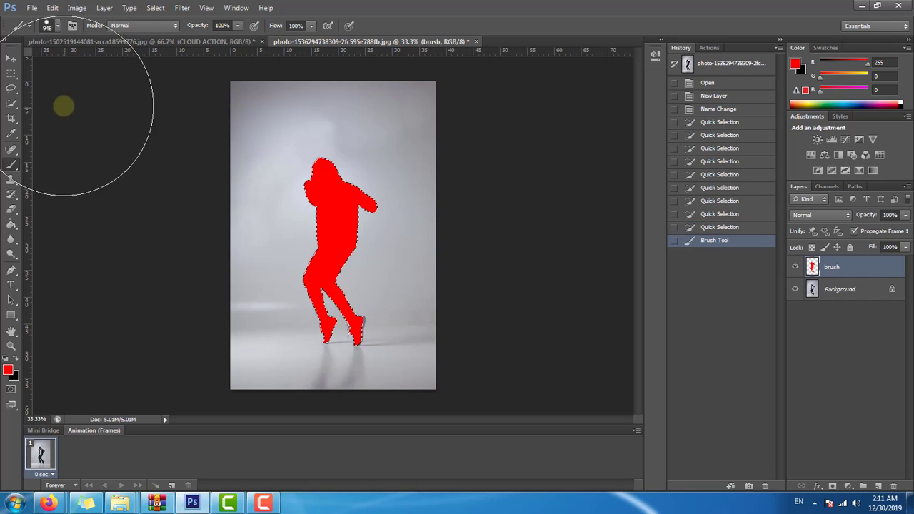
Clear the selection around the red-painted dancer.
left_click(11, 105)
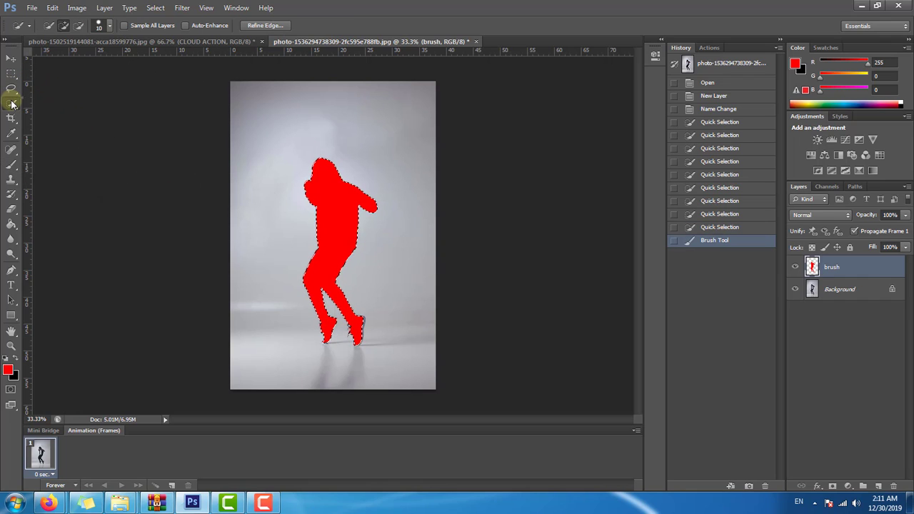
right_click(12, 104)
right_click(11, 105)
left_click(80, 111)
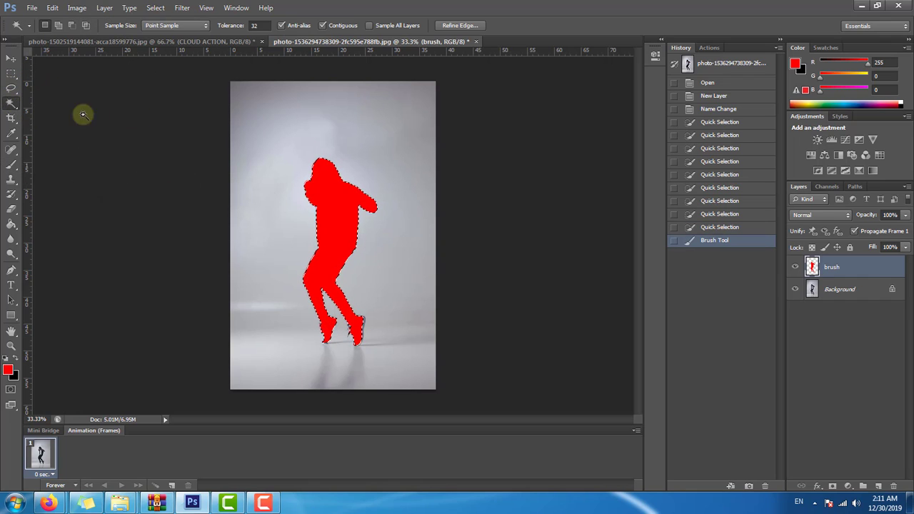
left_click(243, 111)
key("ctrl+d")
left_click(12, 58)
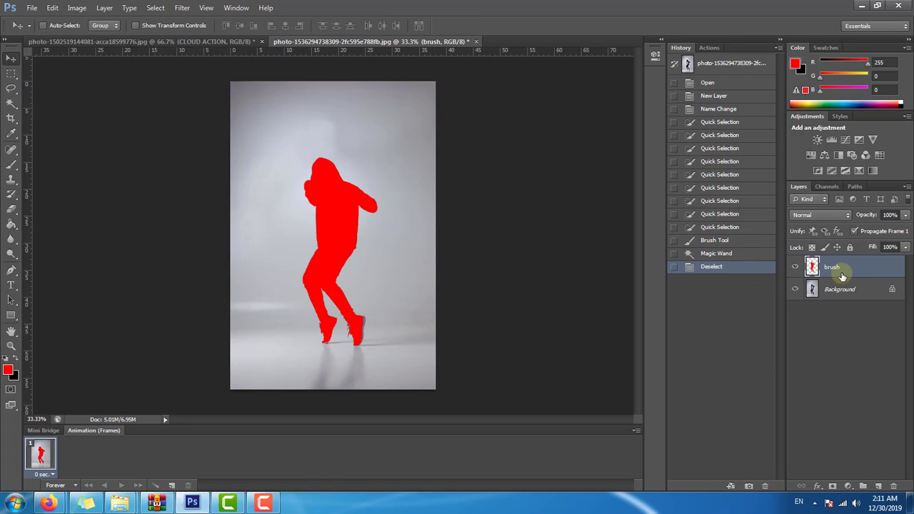
key("alt+F9")
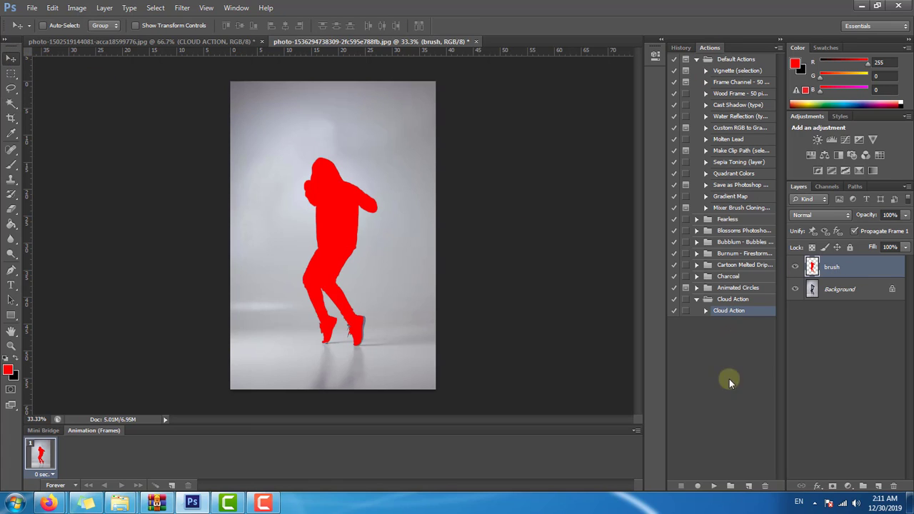
Play the Cloud Action on the second dancer photo.
left_click(716, 486)
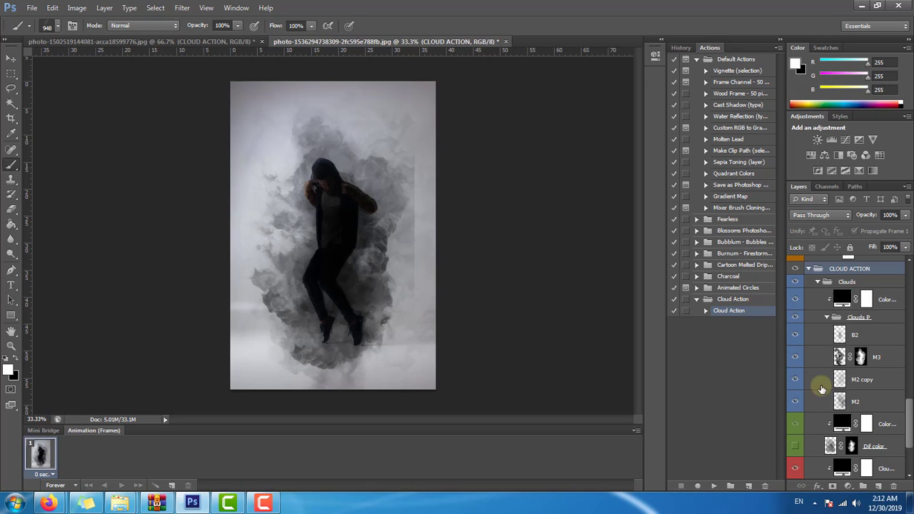
Toggle the M3, B2, Clouds group, colour layer and M2 copy visibility to compare.
left_click(796, 357)
left_click(796, 357)
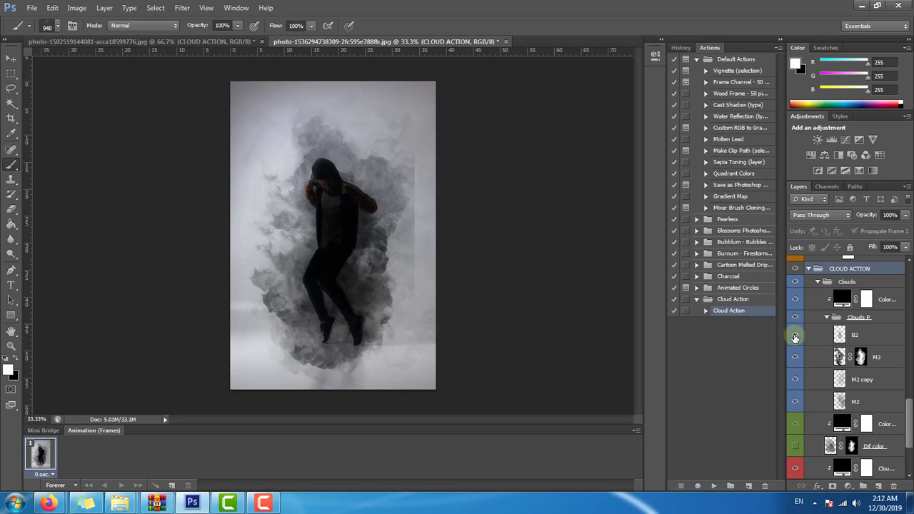
left_click(796, 337)
left_click(796, 284)
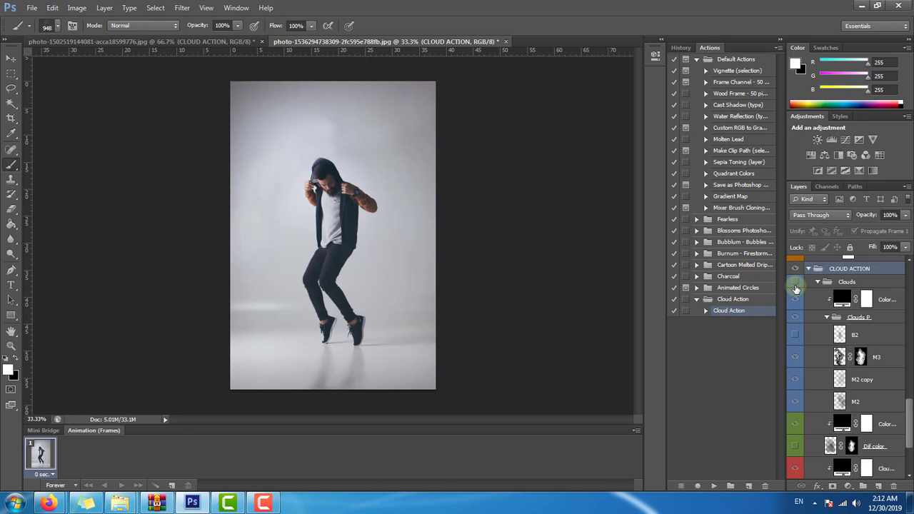
left_click(795, 283)
left_click(793, 305)
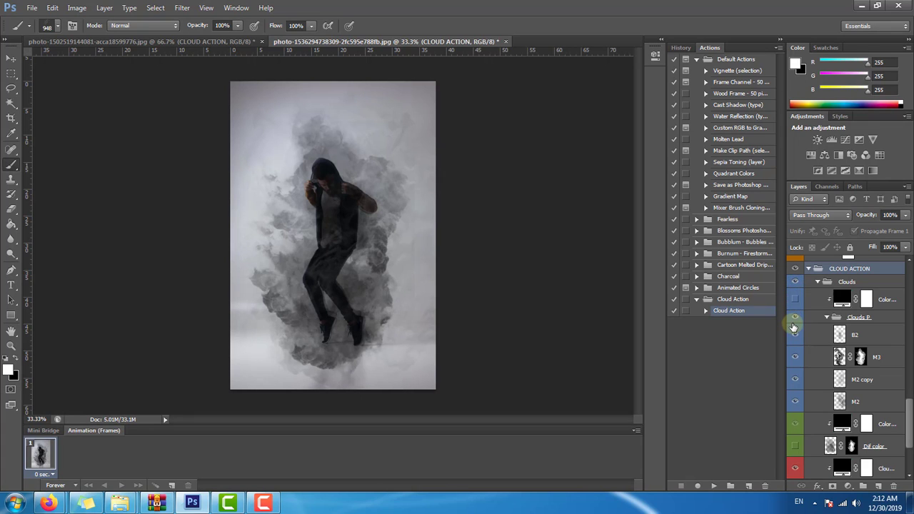
left_click(796, 318)
left_click(795, 318)
left_click(795, 379)
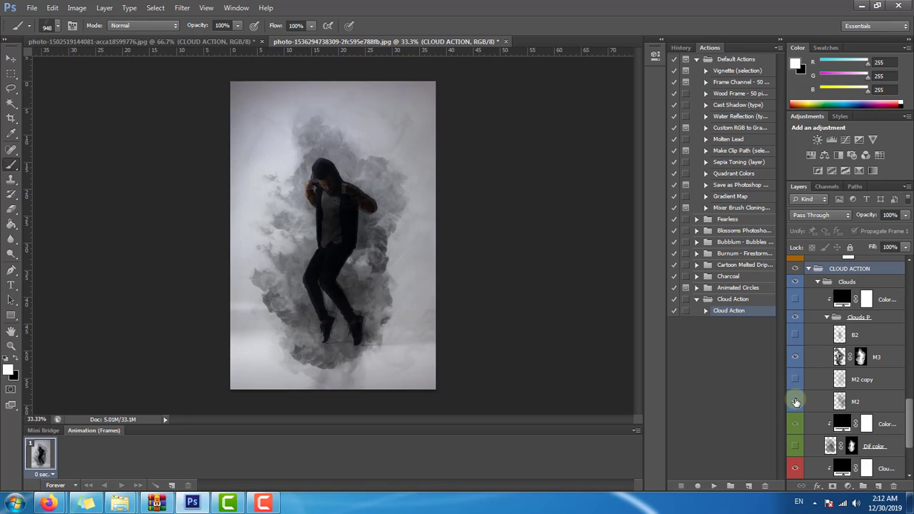
Hide the Light and M1 layers, then restore M2 copy, M2, B2 and the colour layer.
scroll(804, 414, "down", 2)
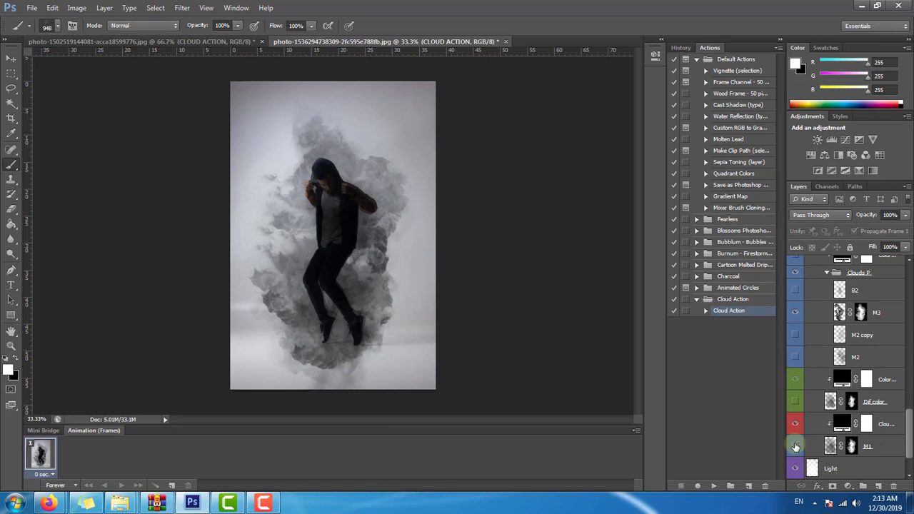
left_click_drag(796, 446, 796, 469)
left_click(797, 449)
left_click(796, 447)
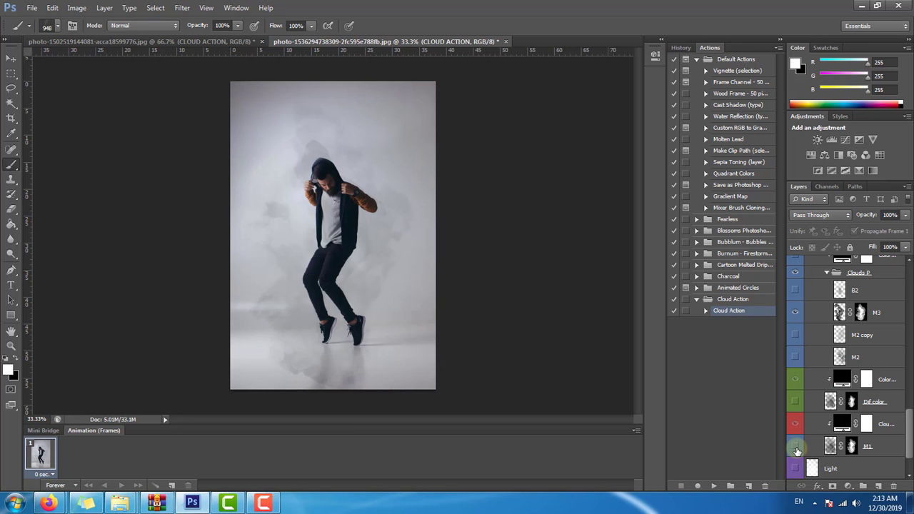
left_click(795, 336)
left_click(796, 357)
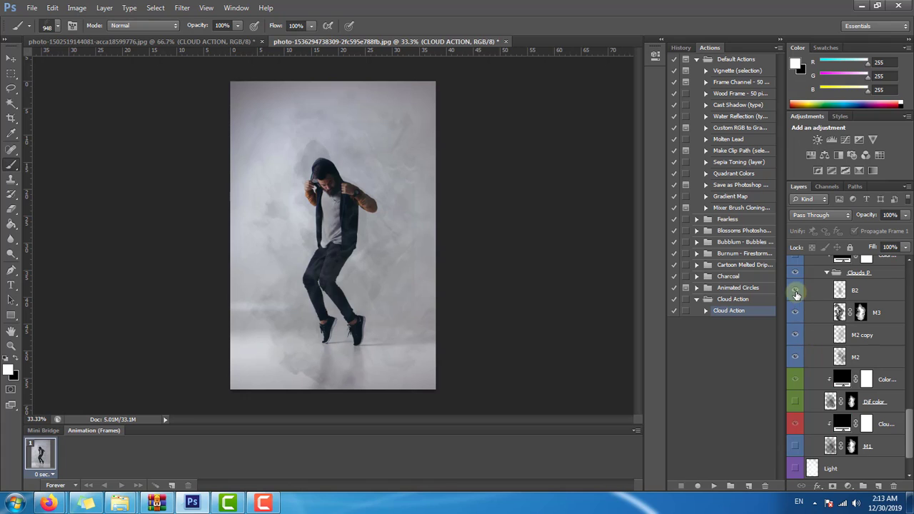
left_click(795, 291)
scroll(795, 355, "up", 3)
left_click(797, 322)
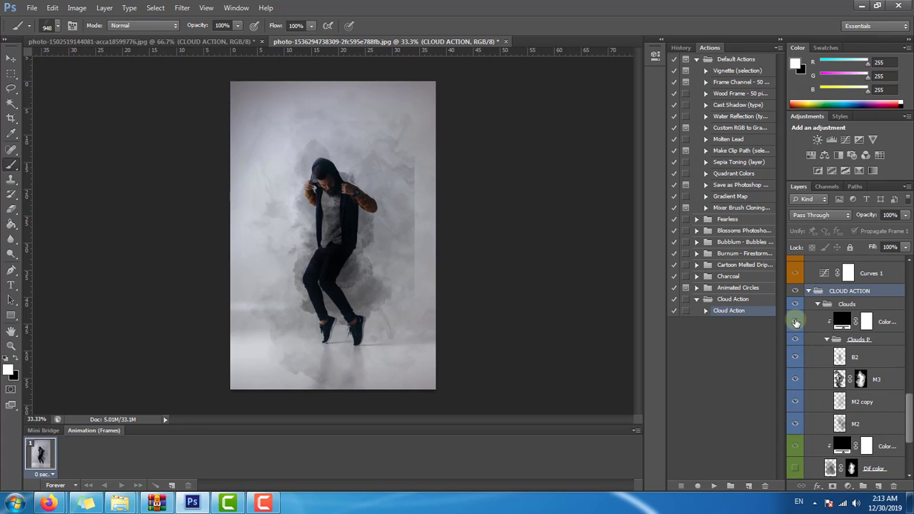
left_click(797, 322)
Briefly show the red brush layer over the dancer, then hide it again.
scroll(880, 388, "down", 3)
scroll(881, 388, "down", 2)
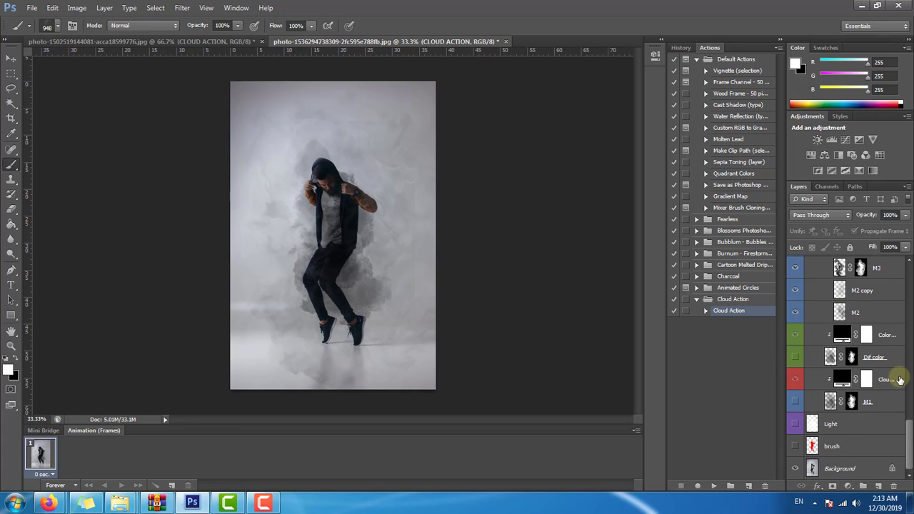
left_click(796, 447)
left_click(796, 447)
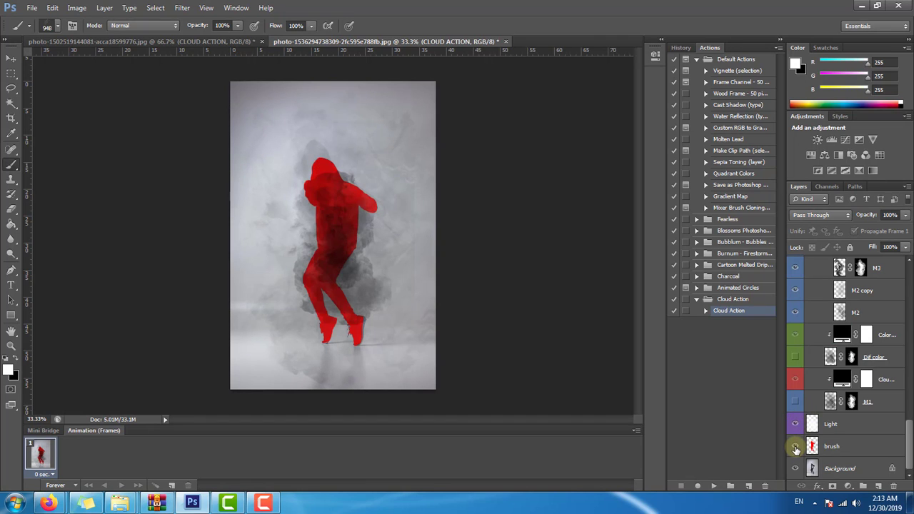
left_click(796, 446)
Compare the M1 smoke on and off, then lower its opacity to 6%.
left_click(796, 402)
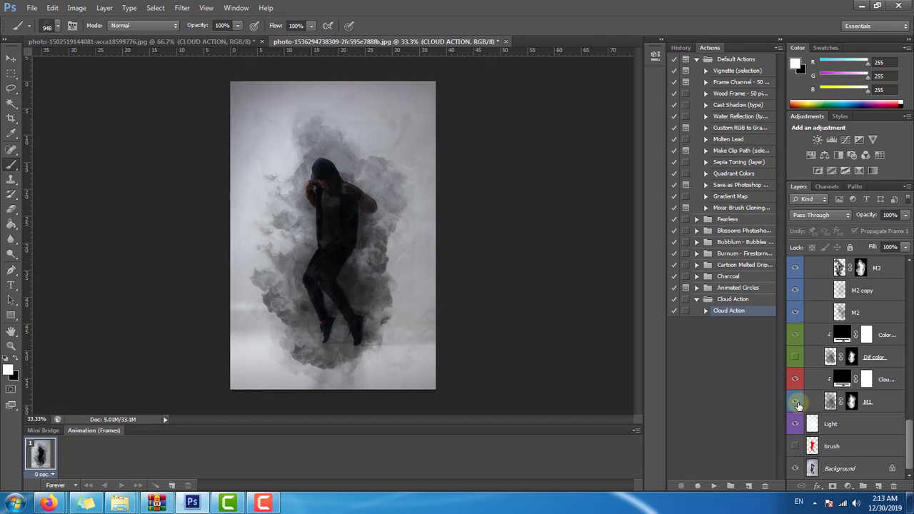
left_click(796, 401)
left_click(796, 401)
left_click(796, 402)
left_click(796, 402)
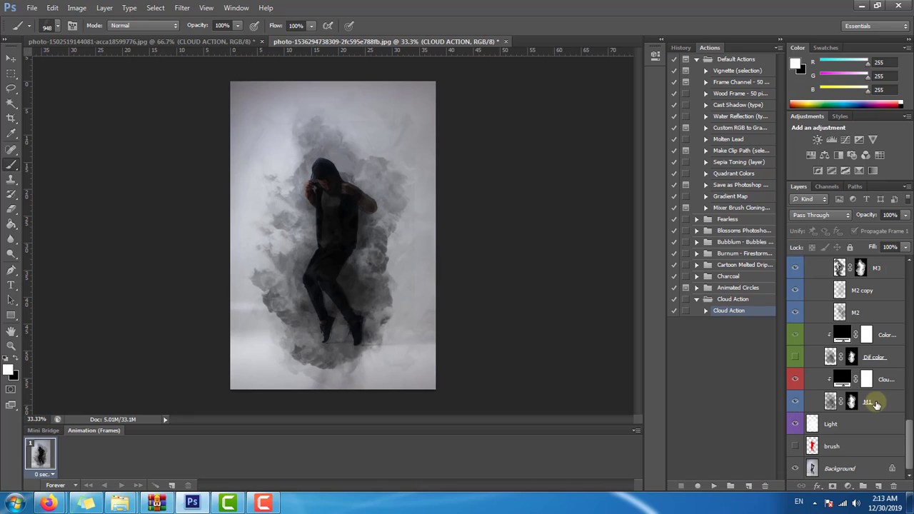
left_click(875, 402)
left_click_drag(906, 215, 850, 228)
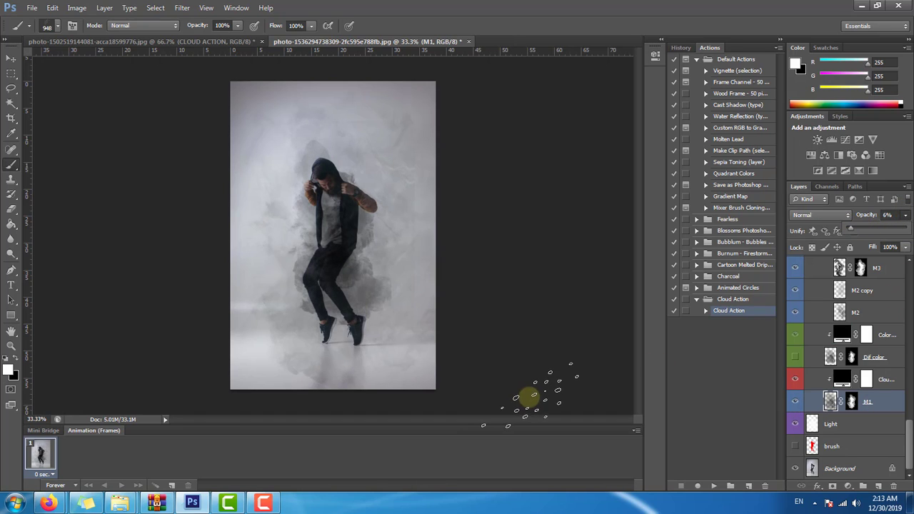
left_click(10, 59)
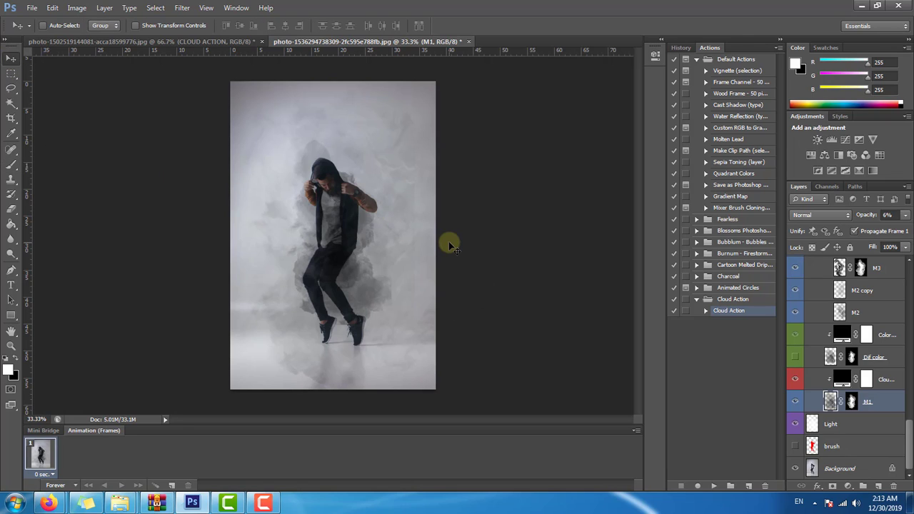